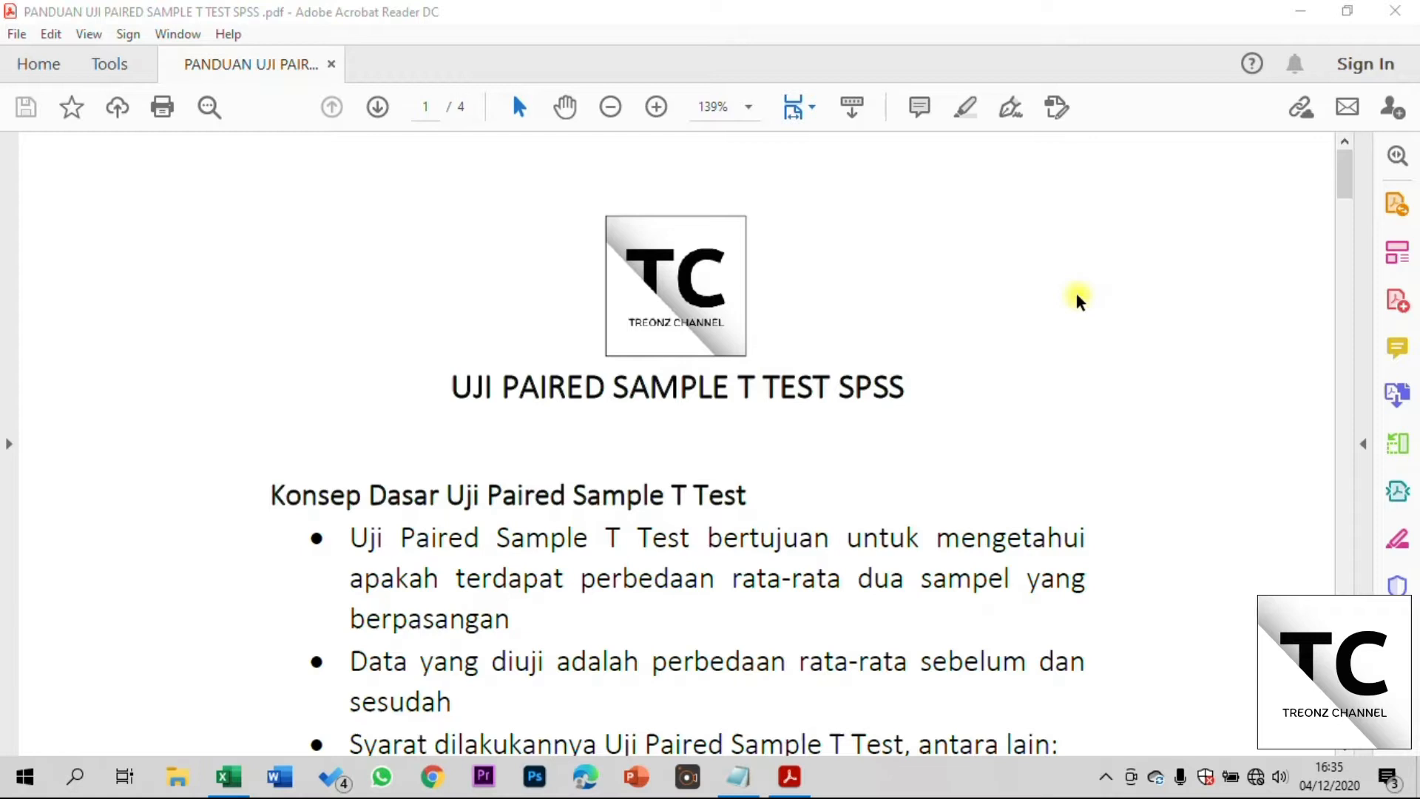
Read the Paired Sample T Test guide's basic concepts and its example case on street vendor income
{"action": "left_click_drag", "start_coordinate": [1346, 181], "coordinate": [1346, 192]}
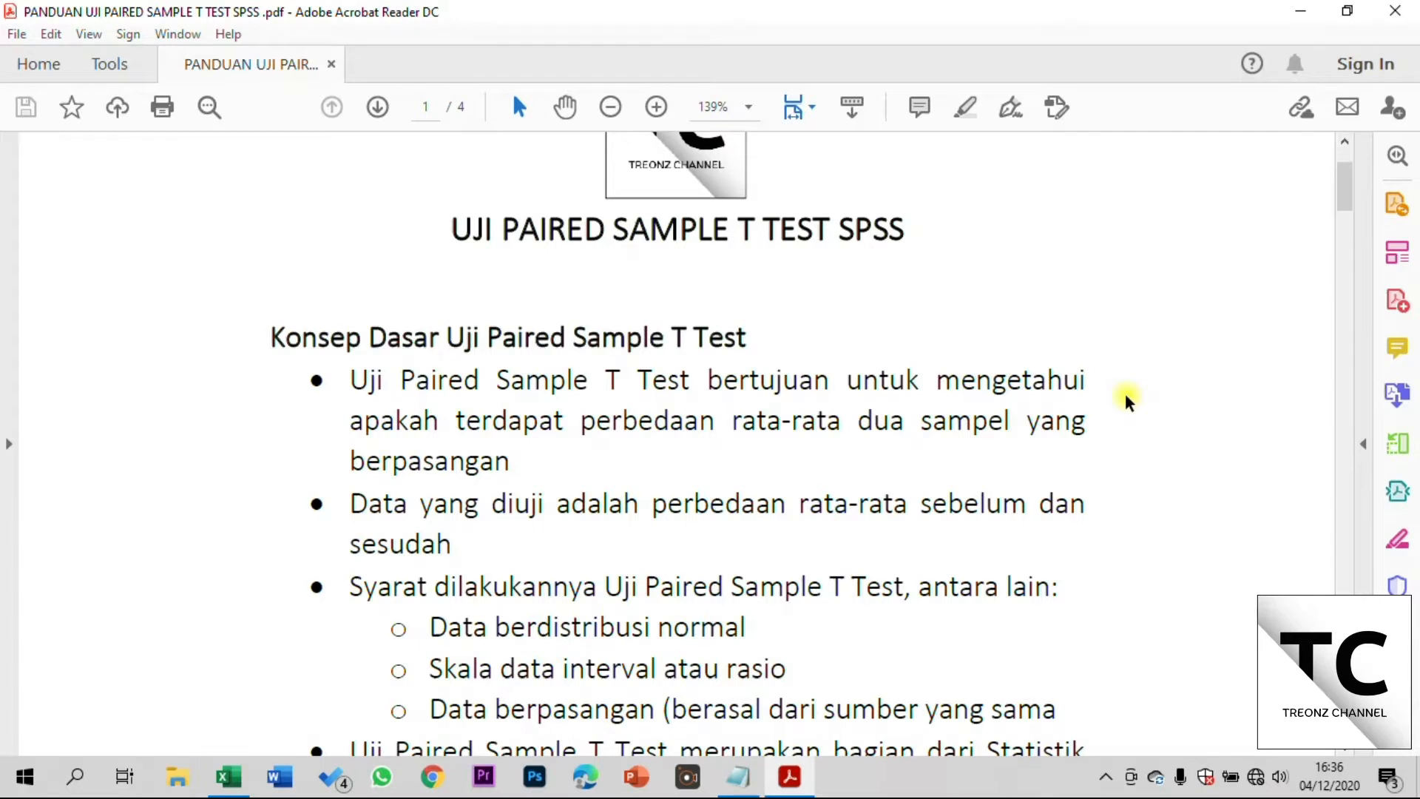
{"action": "scroll", "coordinate": [1128, 401], "scroll_direction": "down", "scroll_amount": 2}
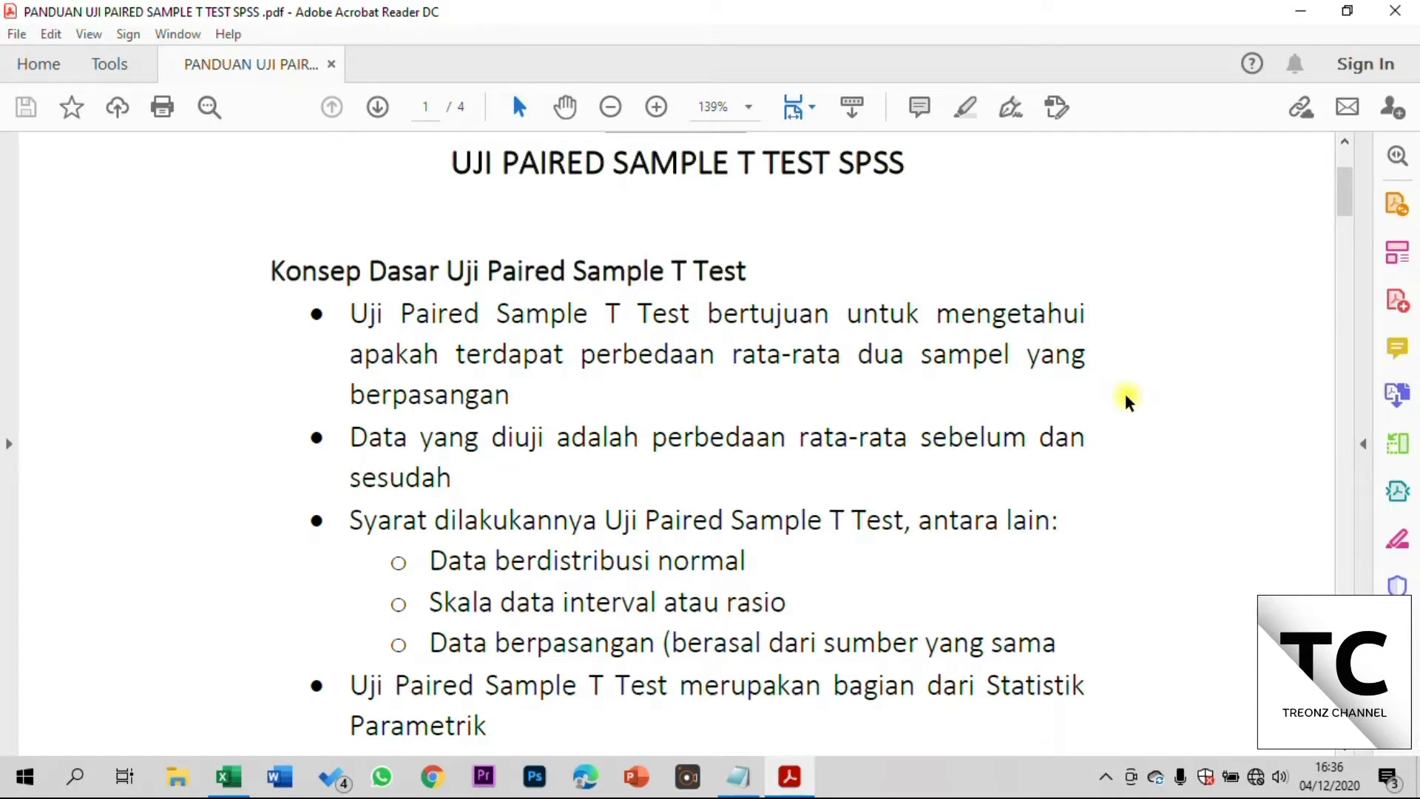
{"action": "scroll", "coordinate": [1126, 400], "scroll_direction": "down", "scroll_amount": 3}
{"action": "scroll", "coordinate": [1127, 399], "scroll_direction": "down", "scroll_amount": 1}
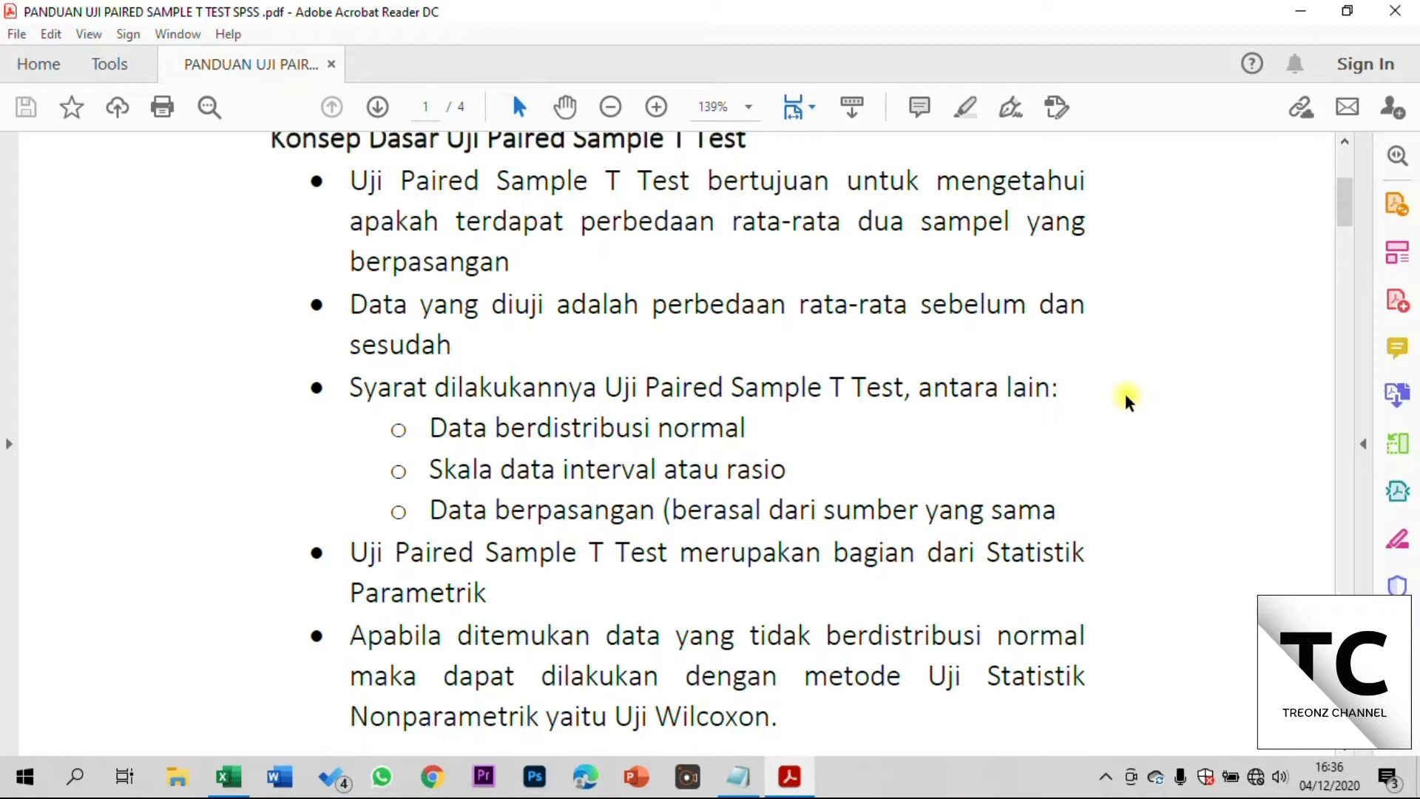
{"action": "scroll", "coordinate": [1126, 400], "scroll_direction": "down", "scroll_amount": 2}
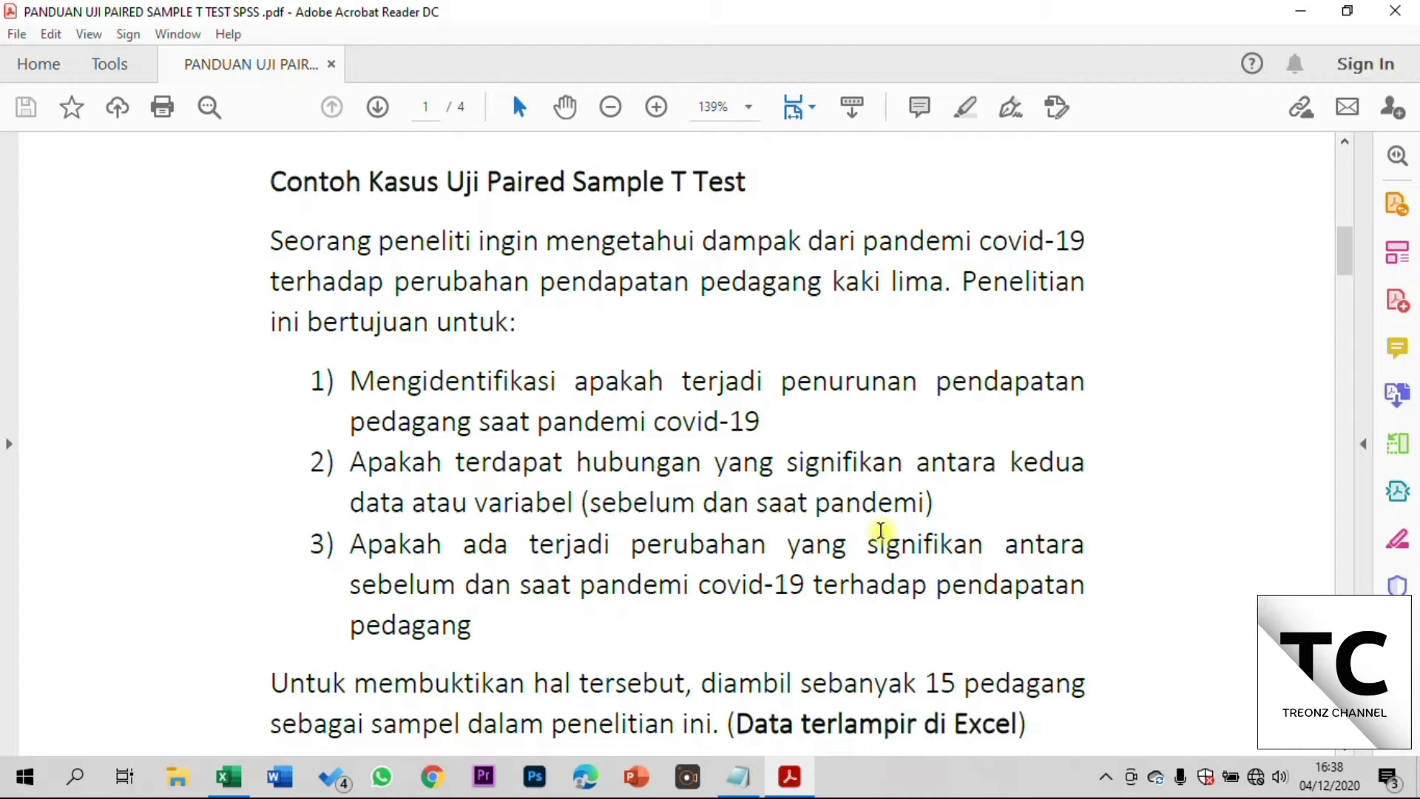
{"action": "scroll", "coordinate": [880, 531], "scroll_direction": "down", "scroll_amount": 1}
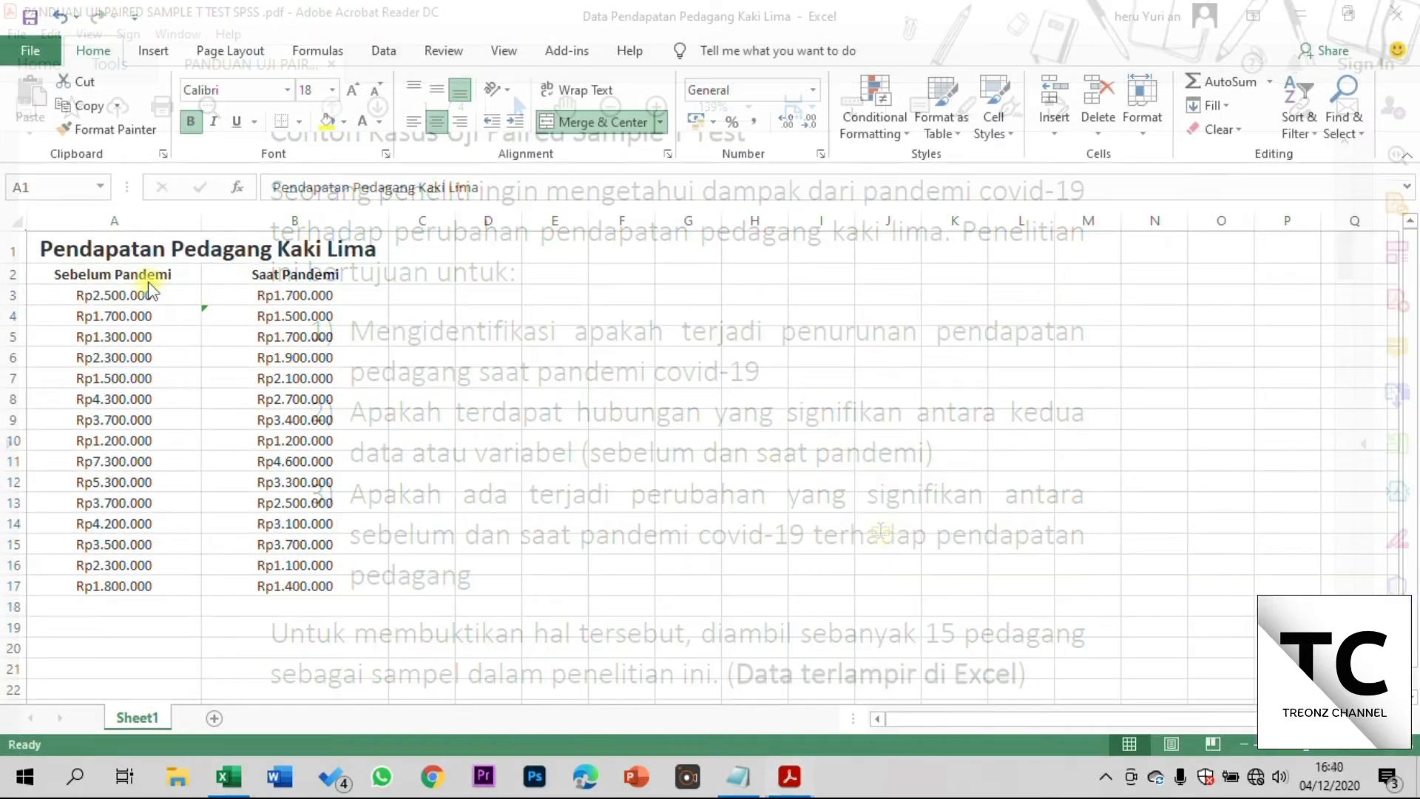
Switch to the Excel workbook and examine the income table's title and its Sebelum Pandemi and Saat Pandemi columns
{"action": "left_click", "coordinate": [61, 237]}
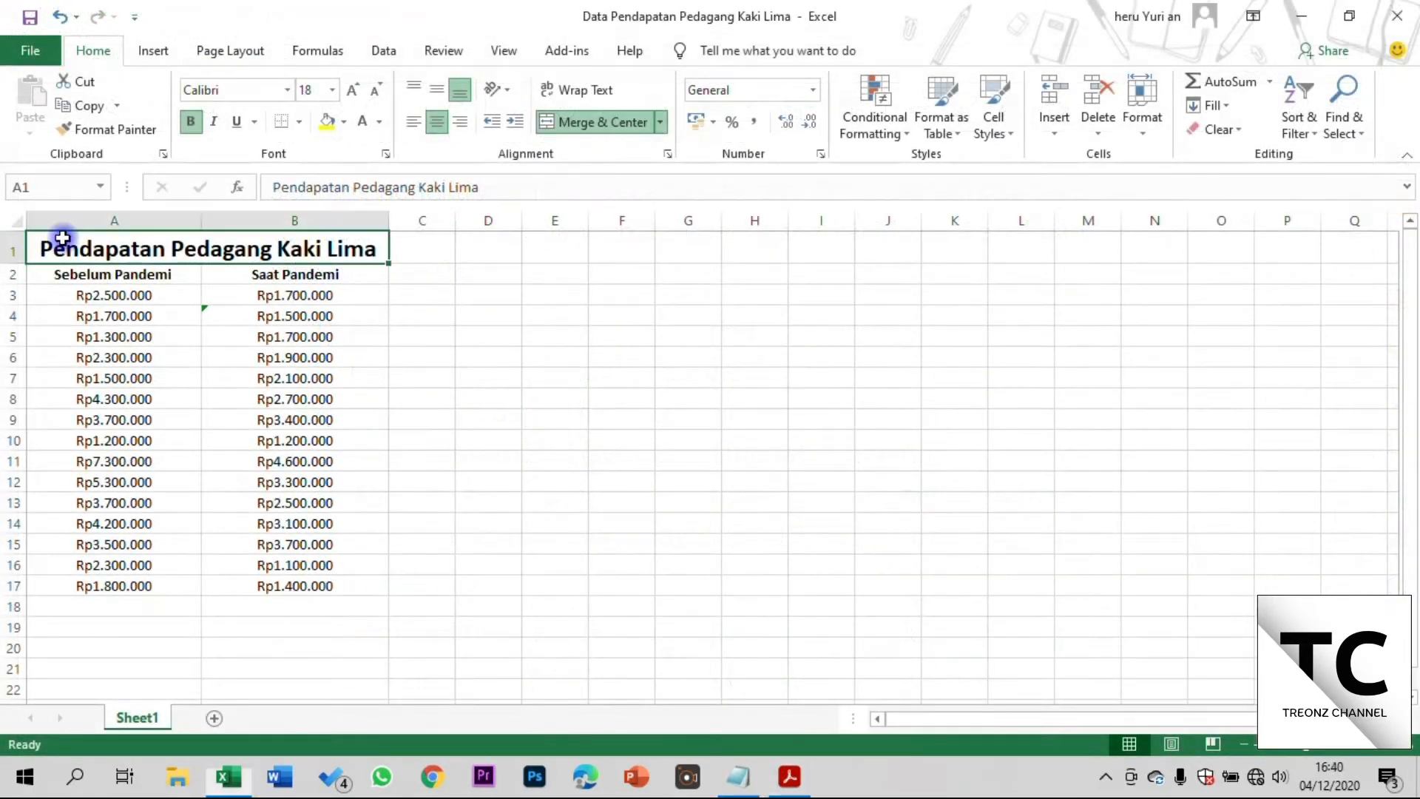
{"action": "key", "text": "Down"}
{"action": "key", "text": "Right"}
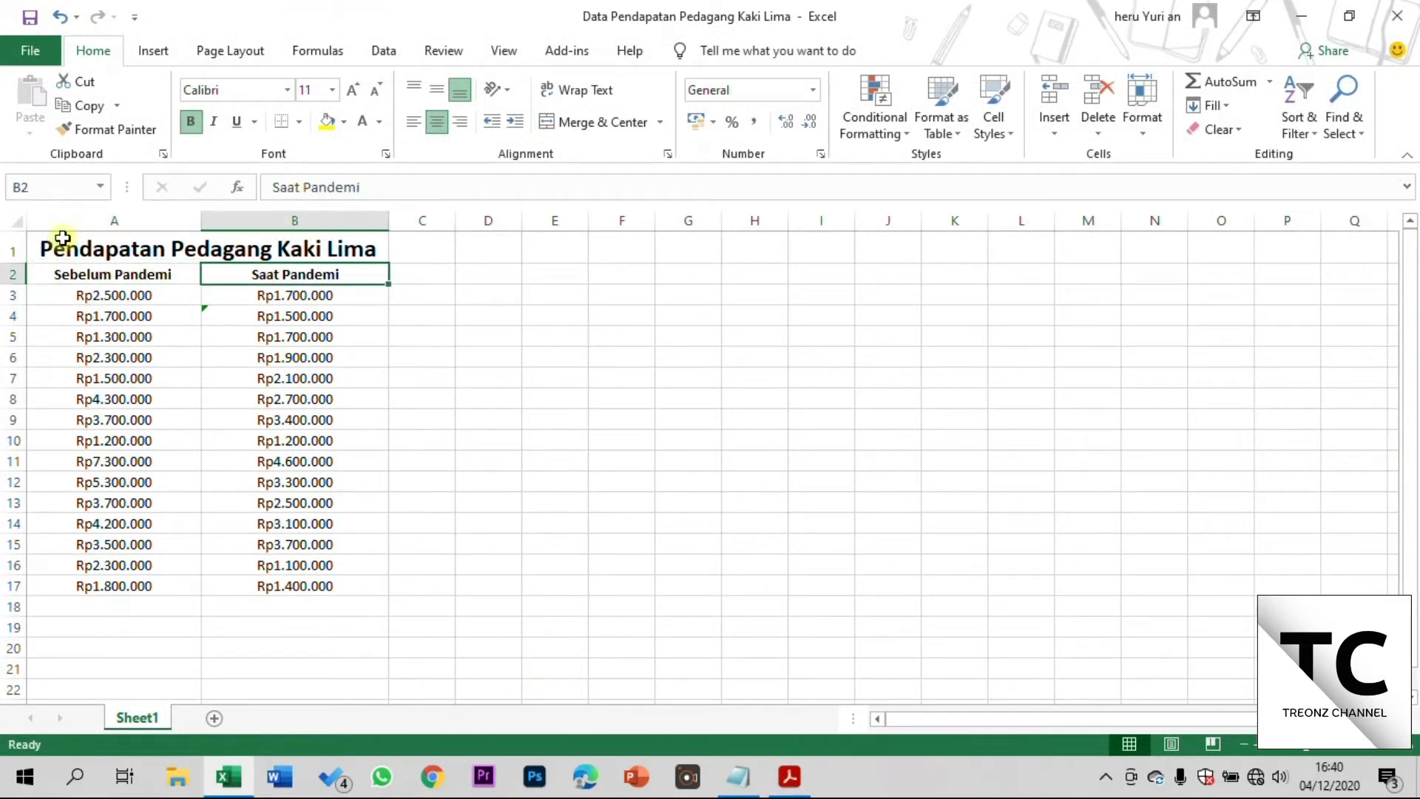
{"action": "key", "text": "Down"}
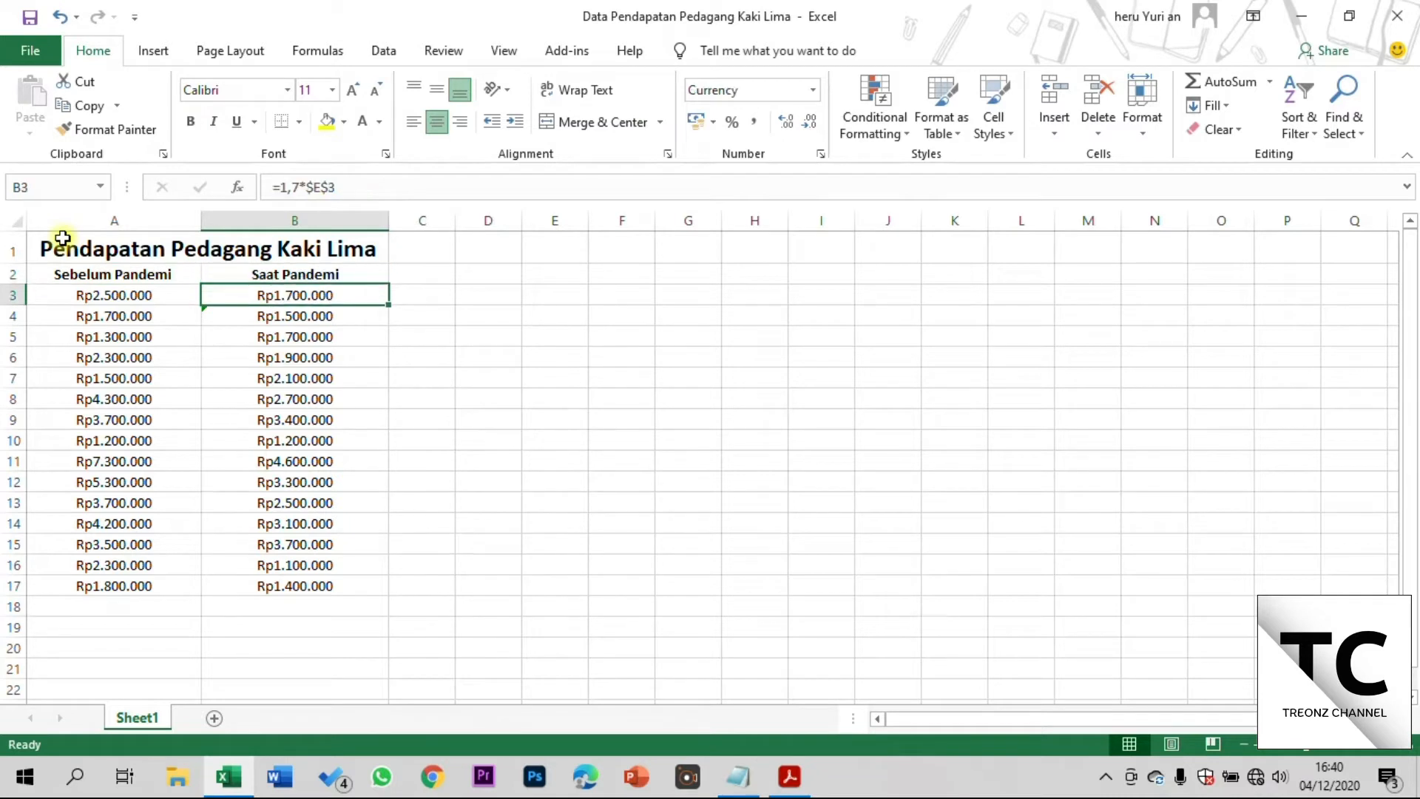
{"action": "key", "text": "Left"}
{"action": "key", "text": "Up"}
{"action": "key", "text": "Right"}
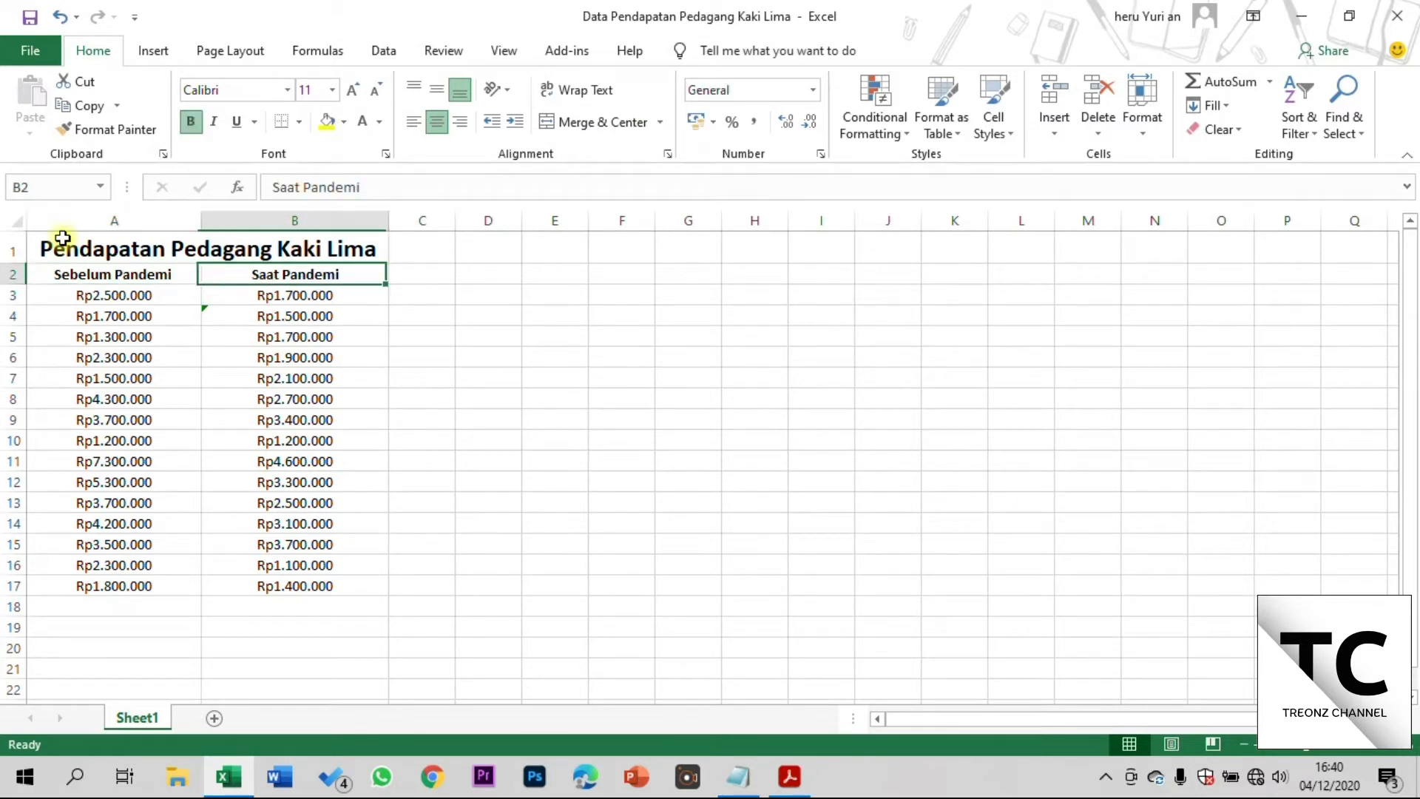
{"action": "key", "text": "Down"}
{"action": "key", "text": "Left"}
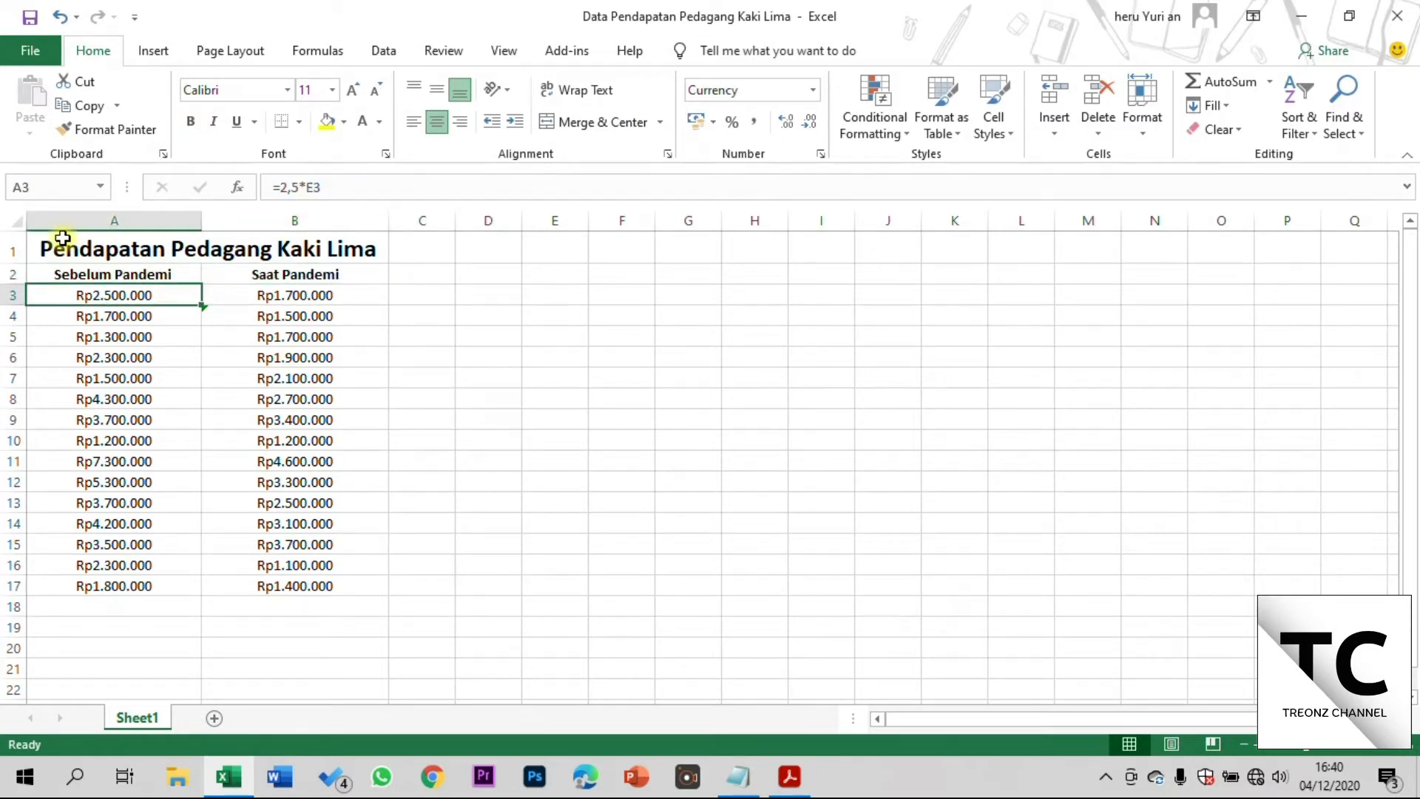
{"action": "key", "text": "shift+Right"}
{"action": "key", "text": "shift+Down"}
{"action": "key", "text": "shift+Down"}
{"action": "key", "text": "shift+Down"}
{"action": "key", "text": "shift+Down"}
{"action": "key", "text": "shift+Down"}
{"action": "key", "text": "shift+Down"}
{"action": "key", "text": "shift+Down"}
{"action": "key", "text": "shift+Down"}
{"action": "key", "text": "shift+Down"}
{"action": "key", "text": "shift+Down"}
{"action": "key", "text": "shift+Down"}
{"action": "key", "text": "shift+Down"}
{"action": "key", "text": "shift+Down"}
{"action": "key", "text": "shift+Down"}
{"action": "key", "text": "shift+Down"}
{"action": "key", "text": "shift+Down"}
{"action": "key", "text": "shift+Up"}
{"action": "key", "text": "shift+Up"}
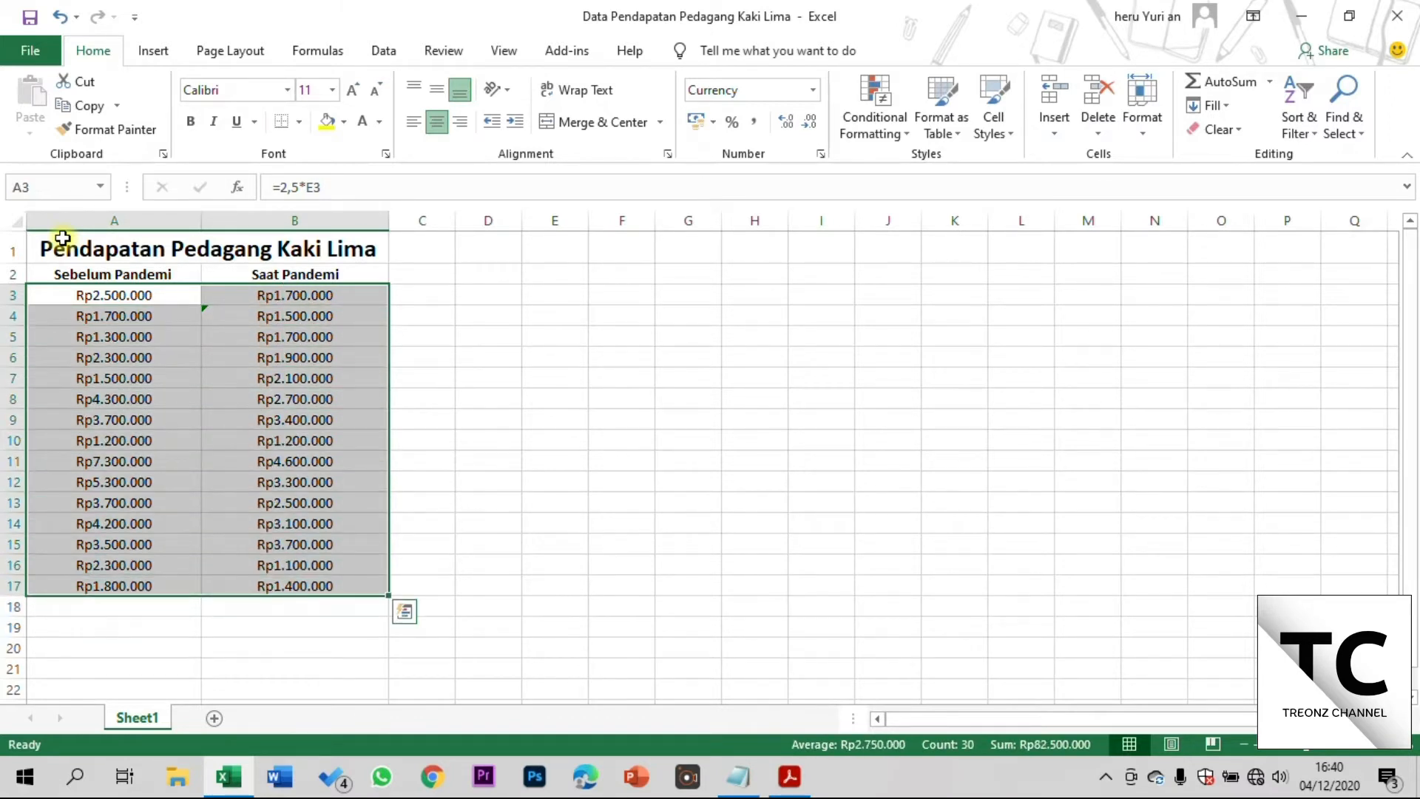
{"action": "key", "text": "Right"}
{"action": "key", "text": "Left"}
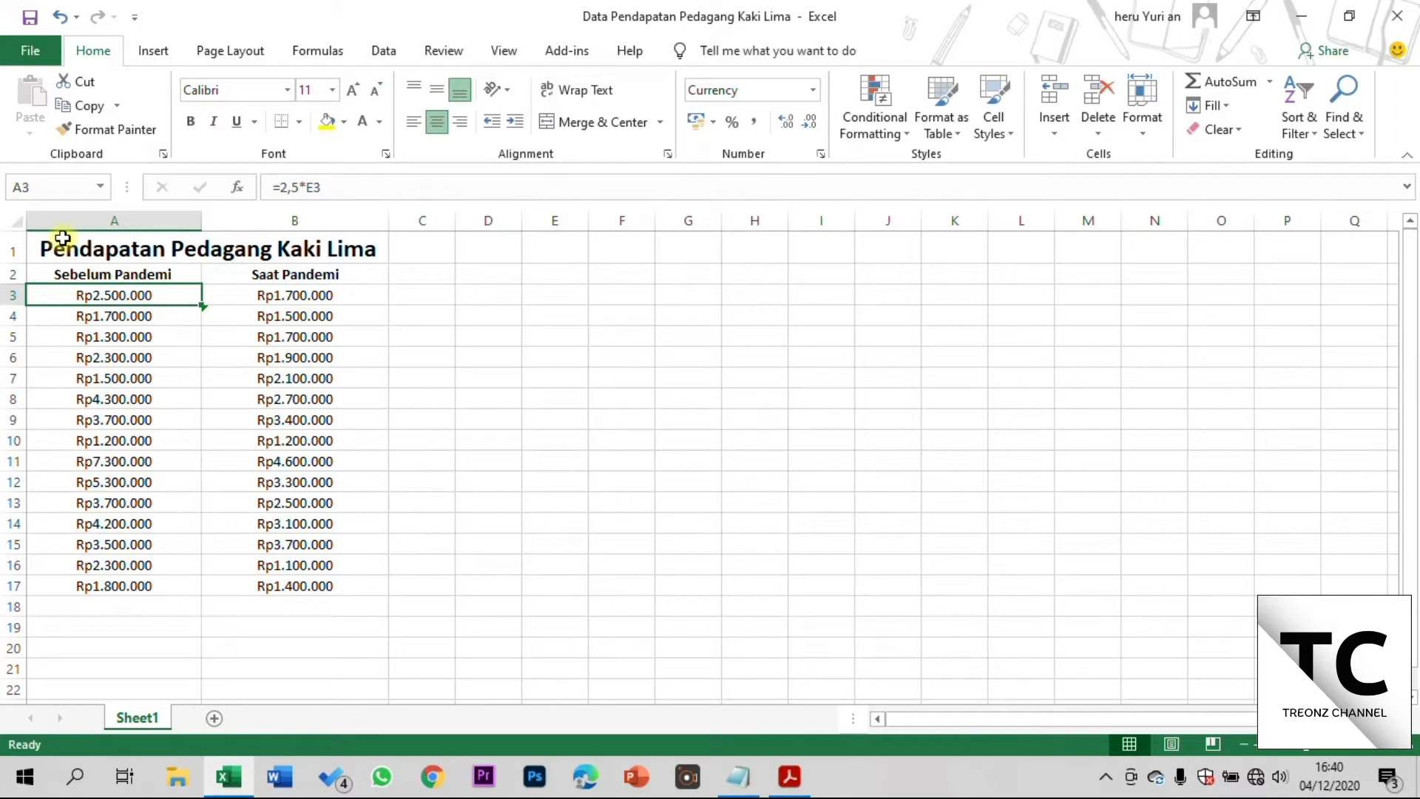
{"action": "key", "text": "Right"}
{"action": "key", "text": "Left"}
Format the income values in A3:B17 as Number and copy the range
{"action": "key", "text": "shift+Right"}
{"action": "key", "text": "shift+Down"}
{"action": "key", "text": "shift+Down"}
{"action": "key", "text": "shift+Down"}
{"action": "key", "text": "shift+Down"}
{"action": "key", "text": "shift+Down"}
{"action": "key", "text": "shift+Down"}
{"action": "key", "text": "shift+Down"}
{"action": "key", "text": "shift+Down"}
{"action": "key", "text": "shift+Down"}
{"action": "key", "text": "shift+Down"}
{"action": "key", "text": "shift+Down"}
{"action": "key", "text": "shift+Down"}
{"action": "key", "text": "shift+Down"}
{"action": "key", "text": "shift+Down"}
{"action": "key", "text": "shift+Down"}
{"action": "key", "text": "shift+Down"}
{"action": "key", "text": "shift+Down"}
{"action": "key", "text": "shift+Down"}
{"action": "key", "text": "shift+Down"}
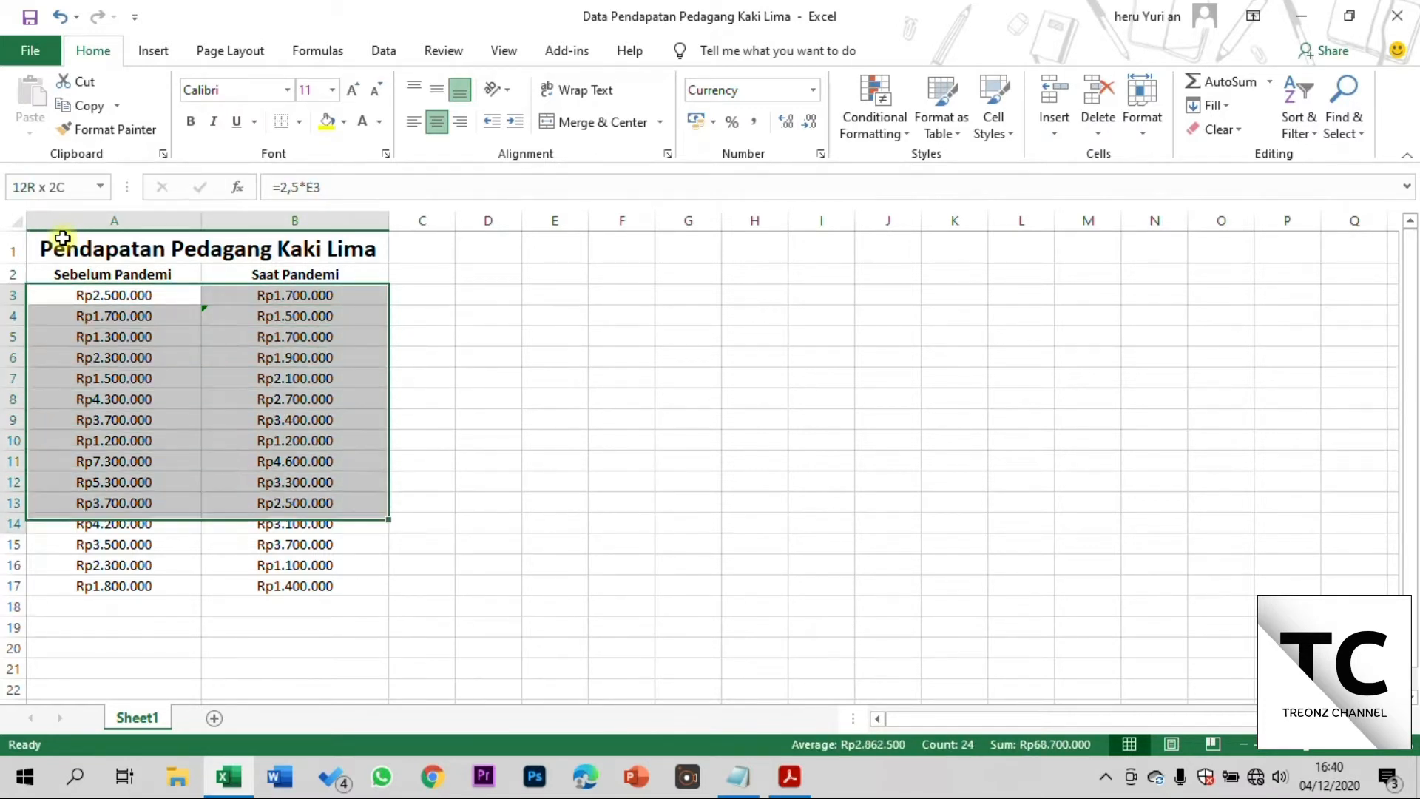
{"action": "key", "text": "shift+Up"}
{"action": "key", "text": "shift+Up"}
{"action": "key", "text": "shift+Up"}
{"action": "key", "text": "shift+Up"}
{"action": "key", "text": "shift+Up"}
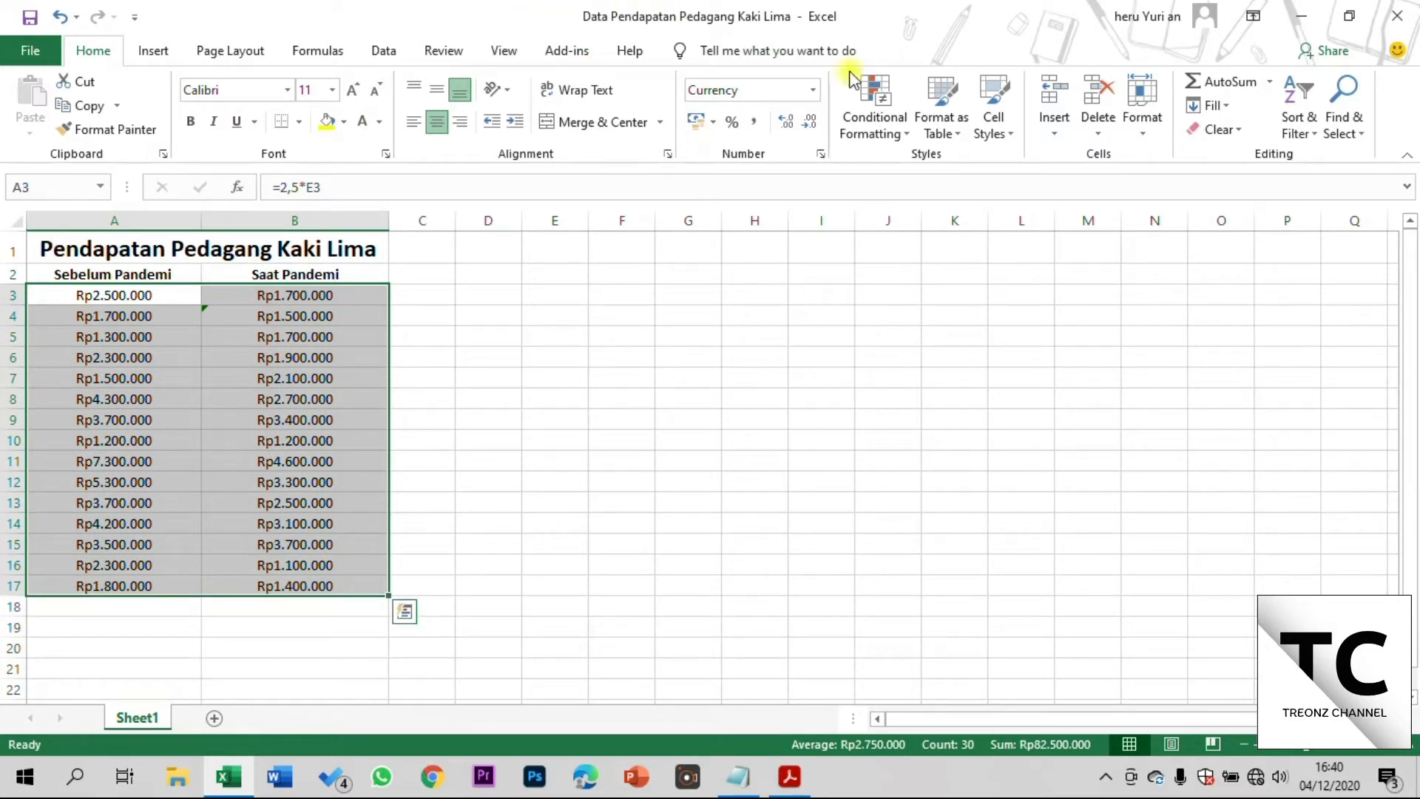
{"action": "left_click", "coordinate": [813, 90]}
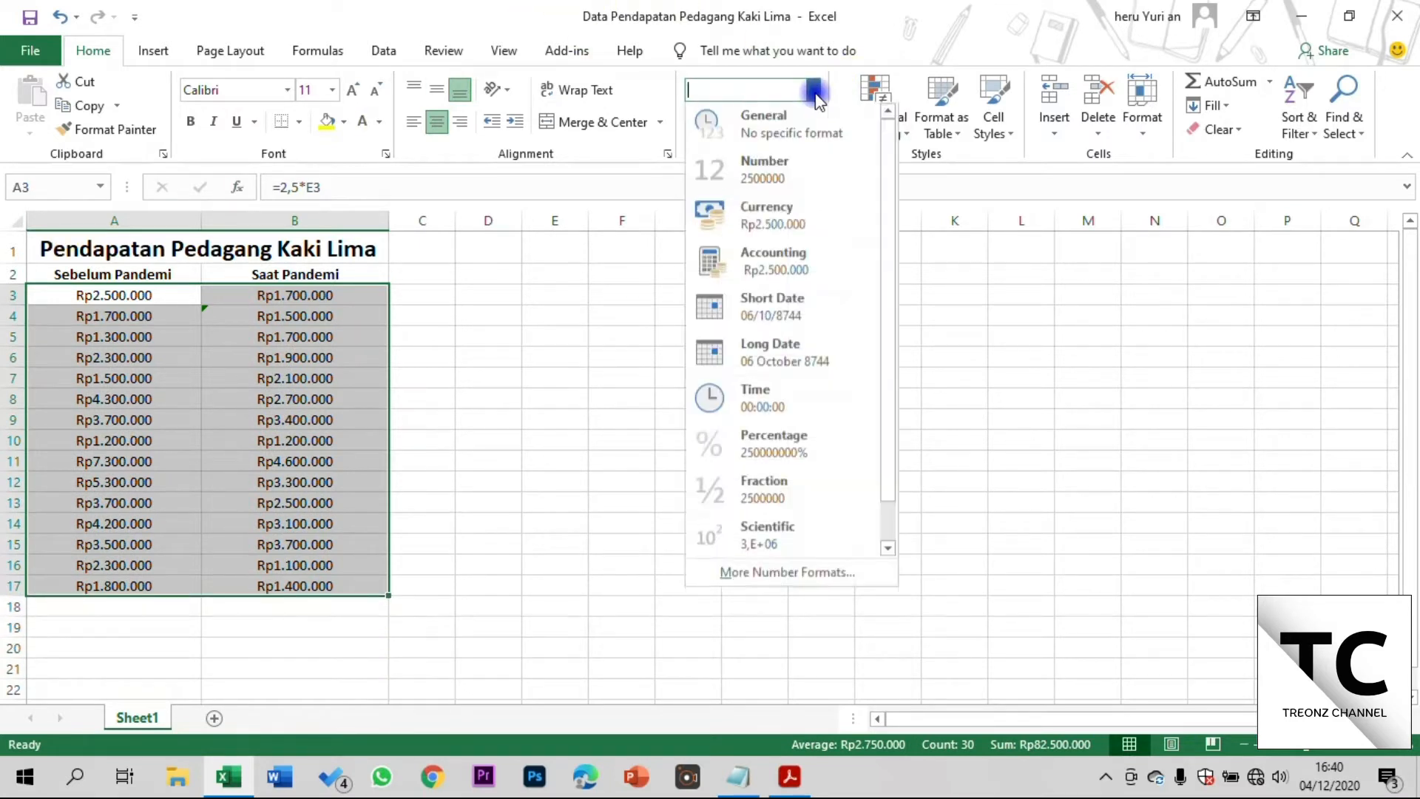
{"action": "left_click", "coordinate": [781, 197]}
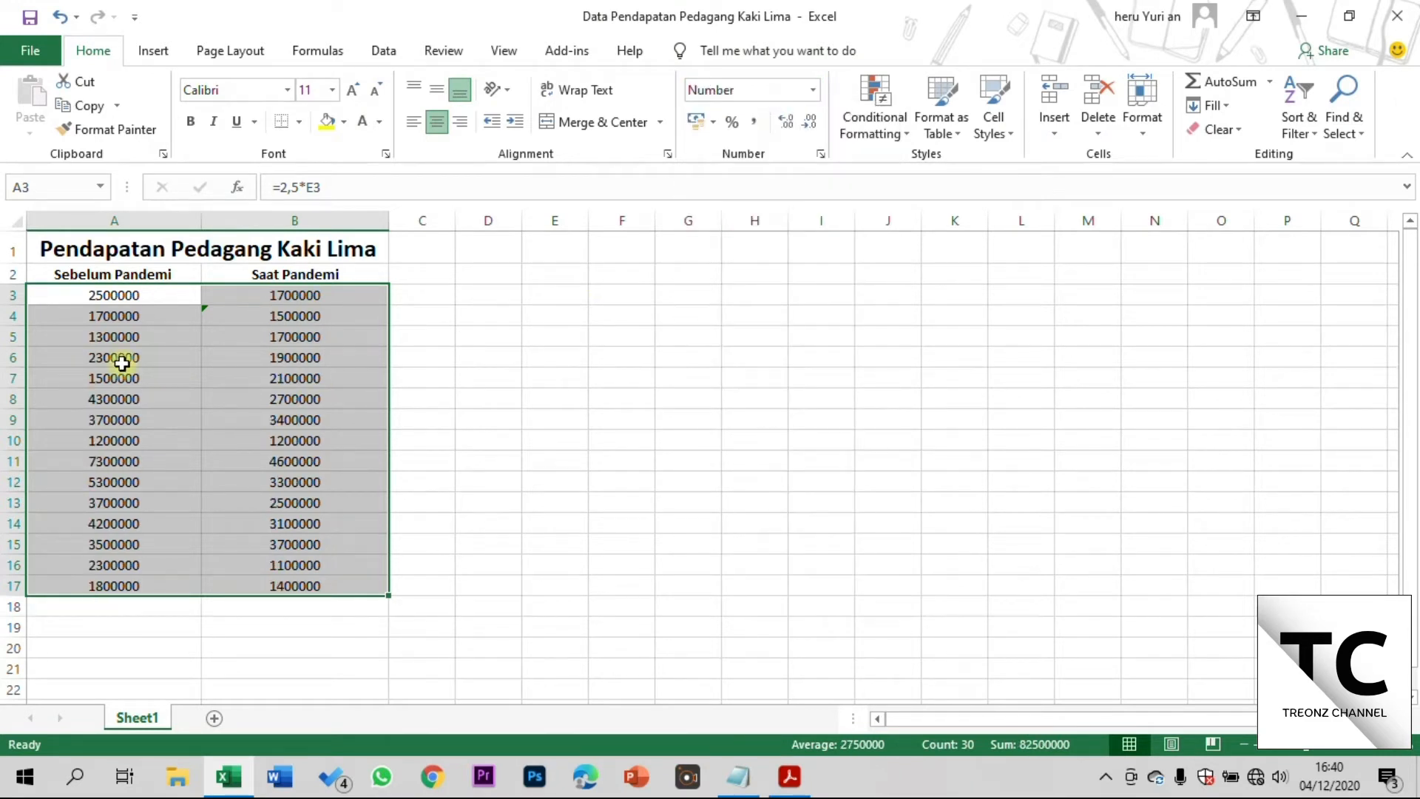
{"action": "key", "text": "ctrl+c"}
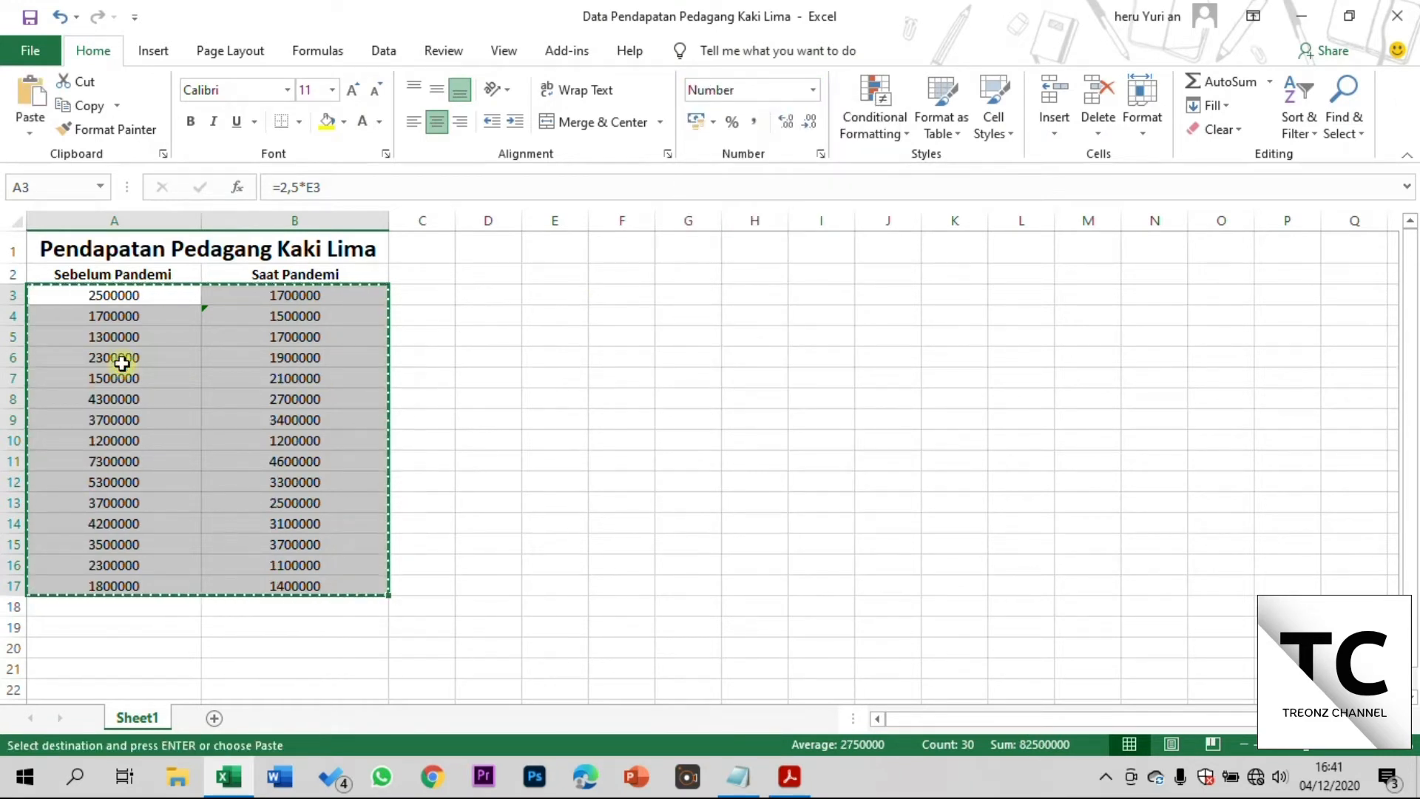
Launch IBM SPSS Statistics 21 and dismiss its startup dialog to reach the empty data sheet
{"action": "left_click", "coordinate": [60, 790]}
{"action": "type", "text": "sp"}
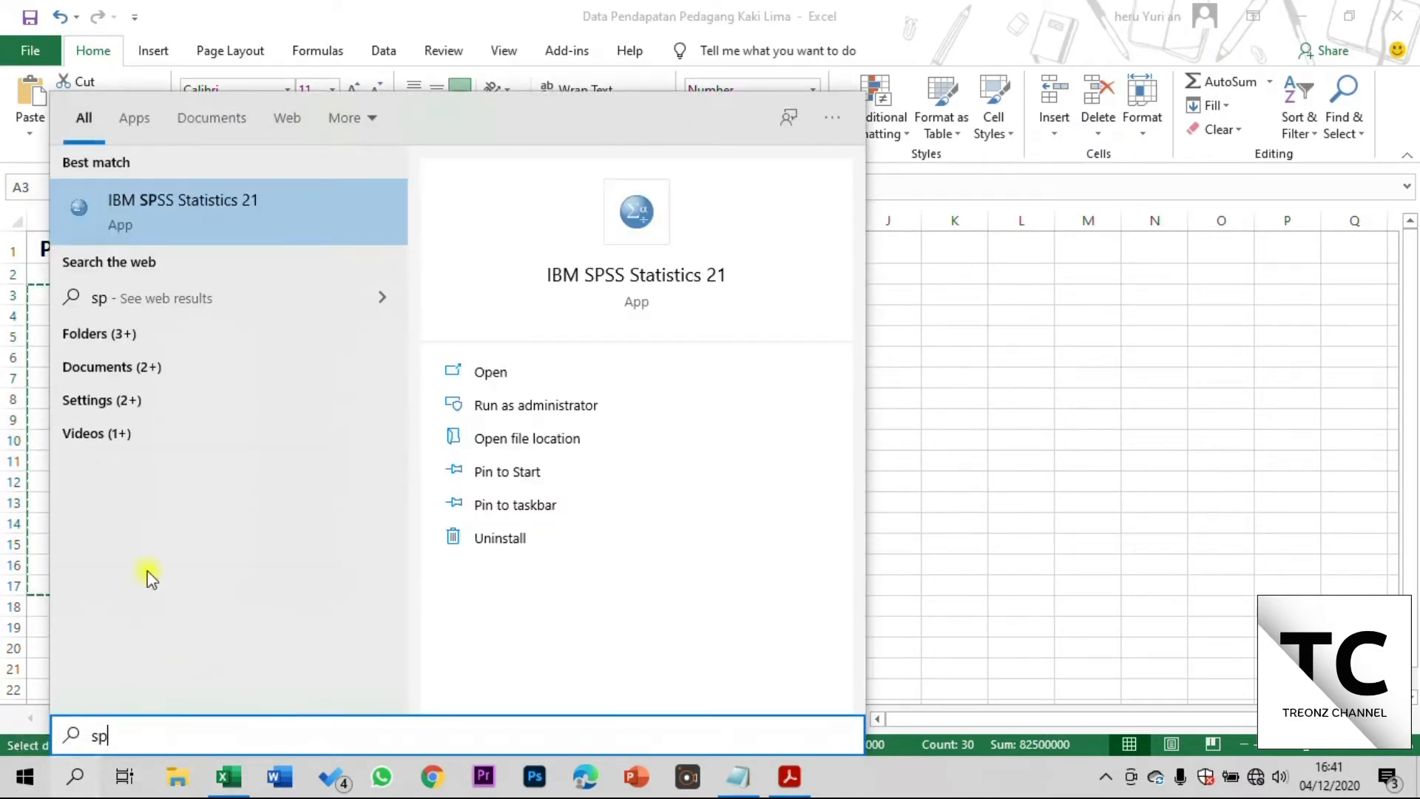
{"action": "left_click", "coordinate": [203, 201]}
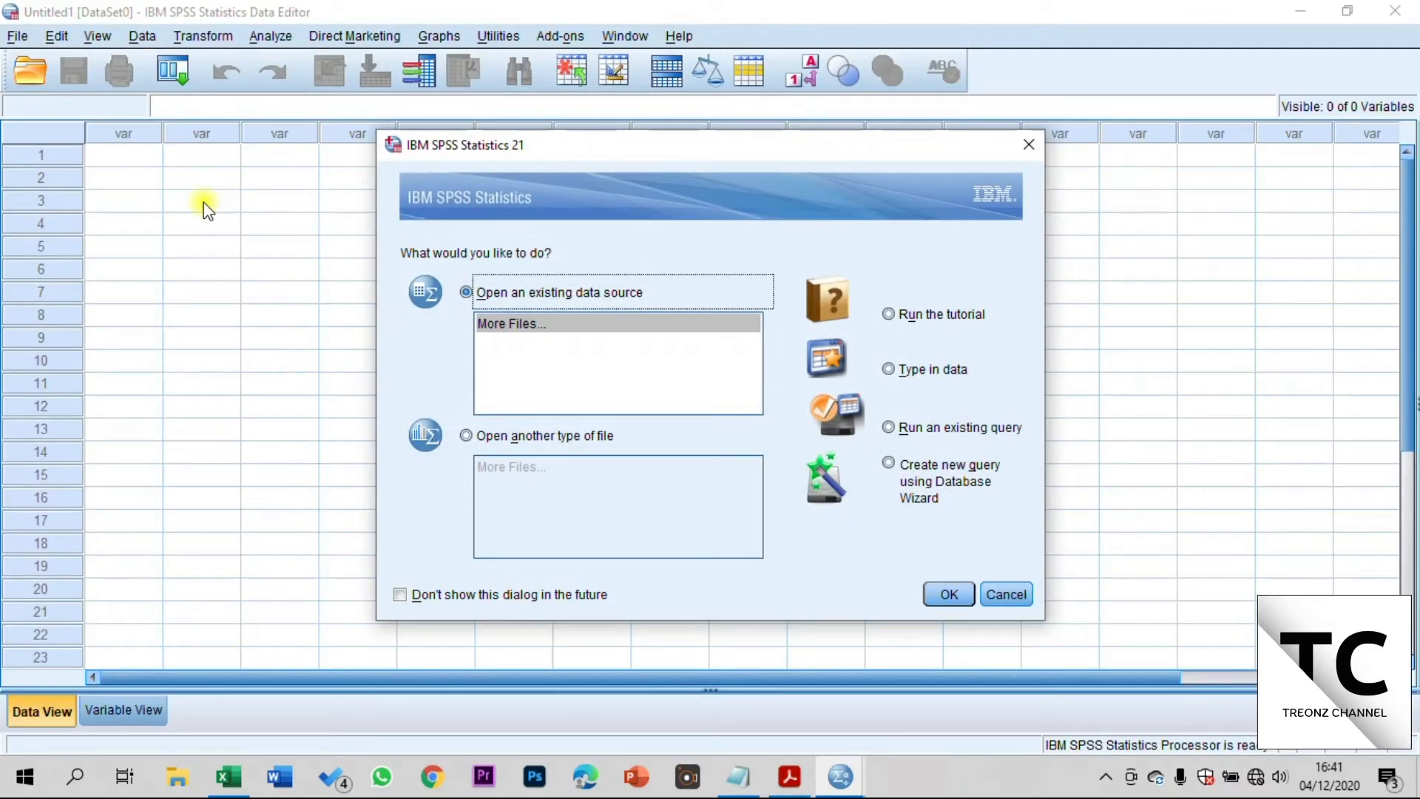
{"action": "left_click", "coordinate": [1029, 146]}
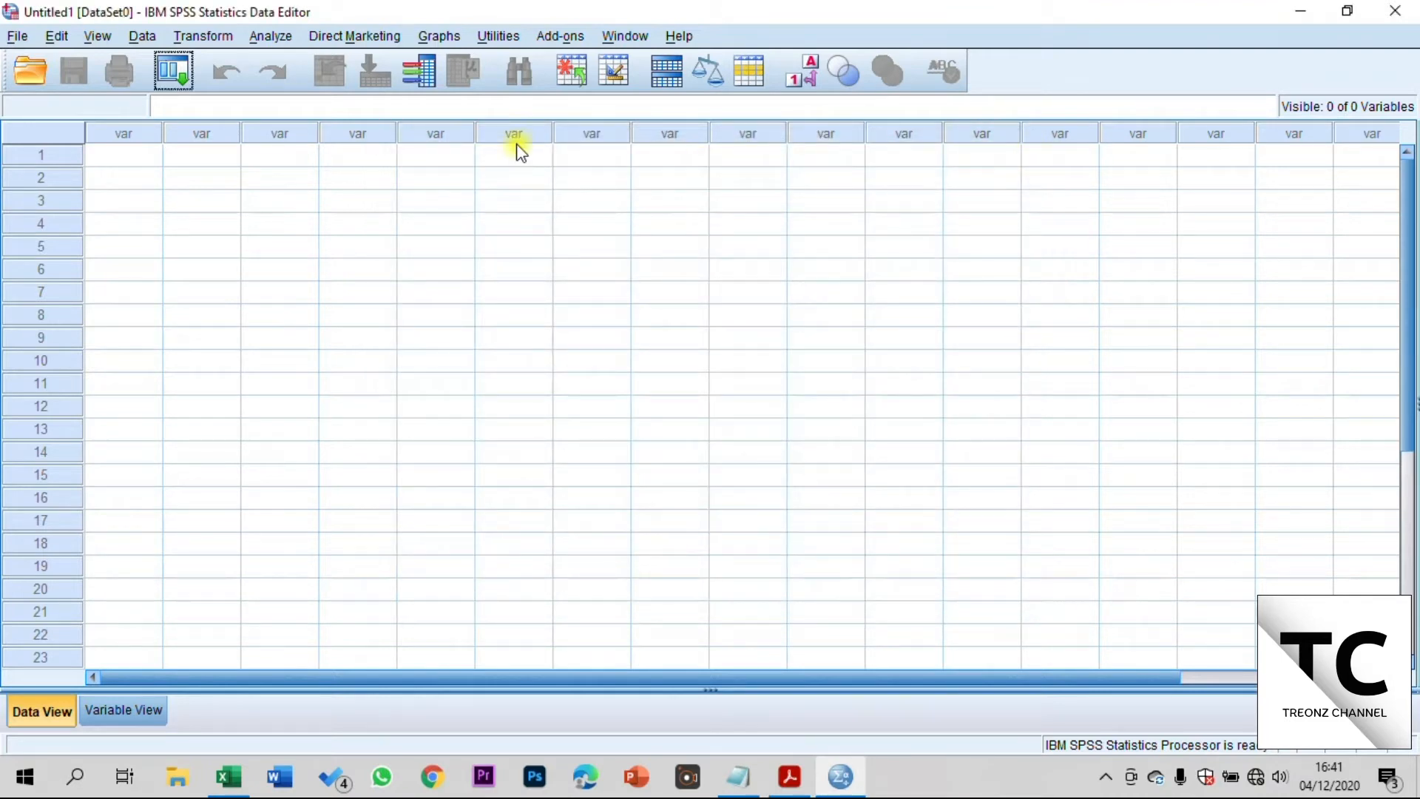
{"action": "left_click", "coordinate": [117, 159]}
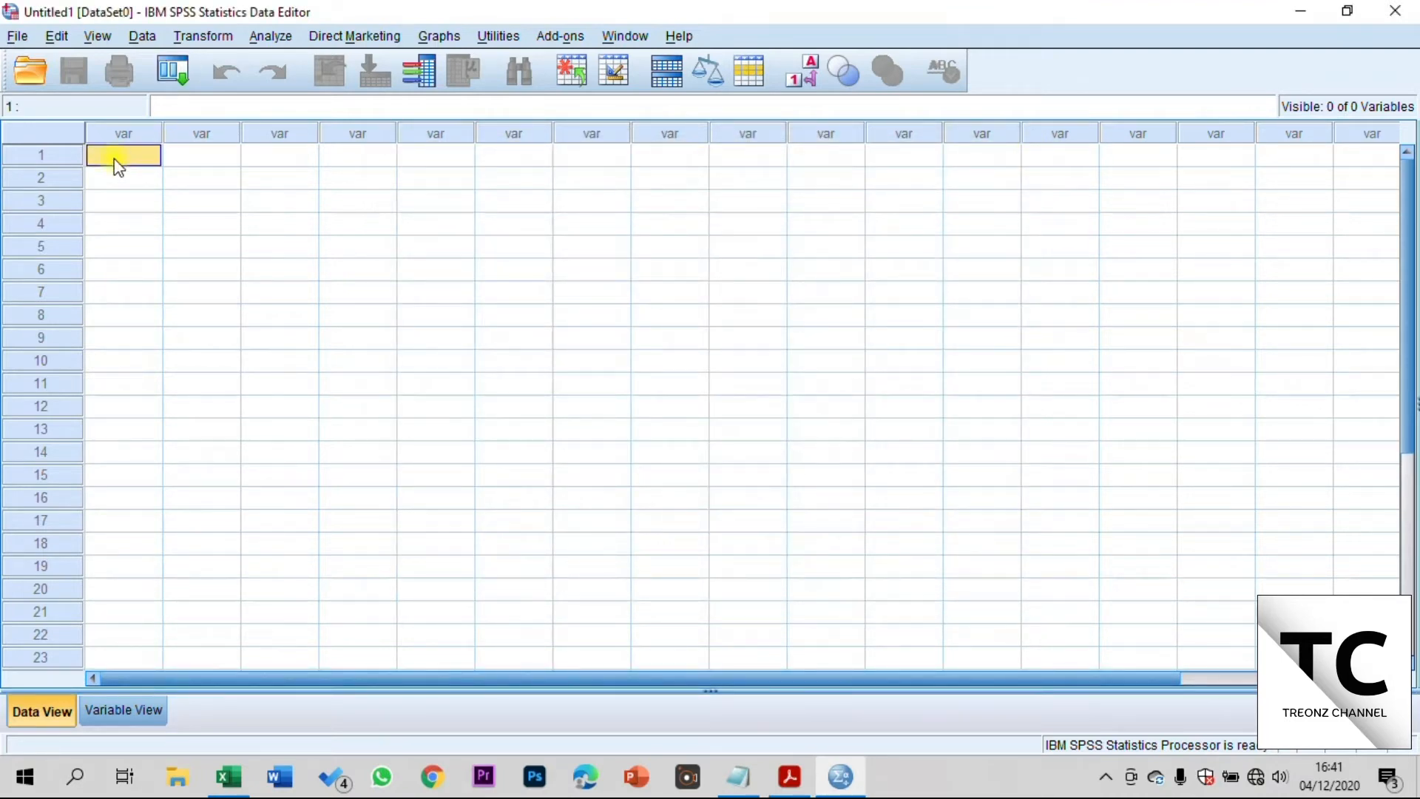
Define the first variable with the name Pendapatan_Sebelum_Pandemi
{"action": "left_click", "coordinate": [130, 714]}
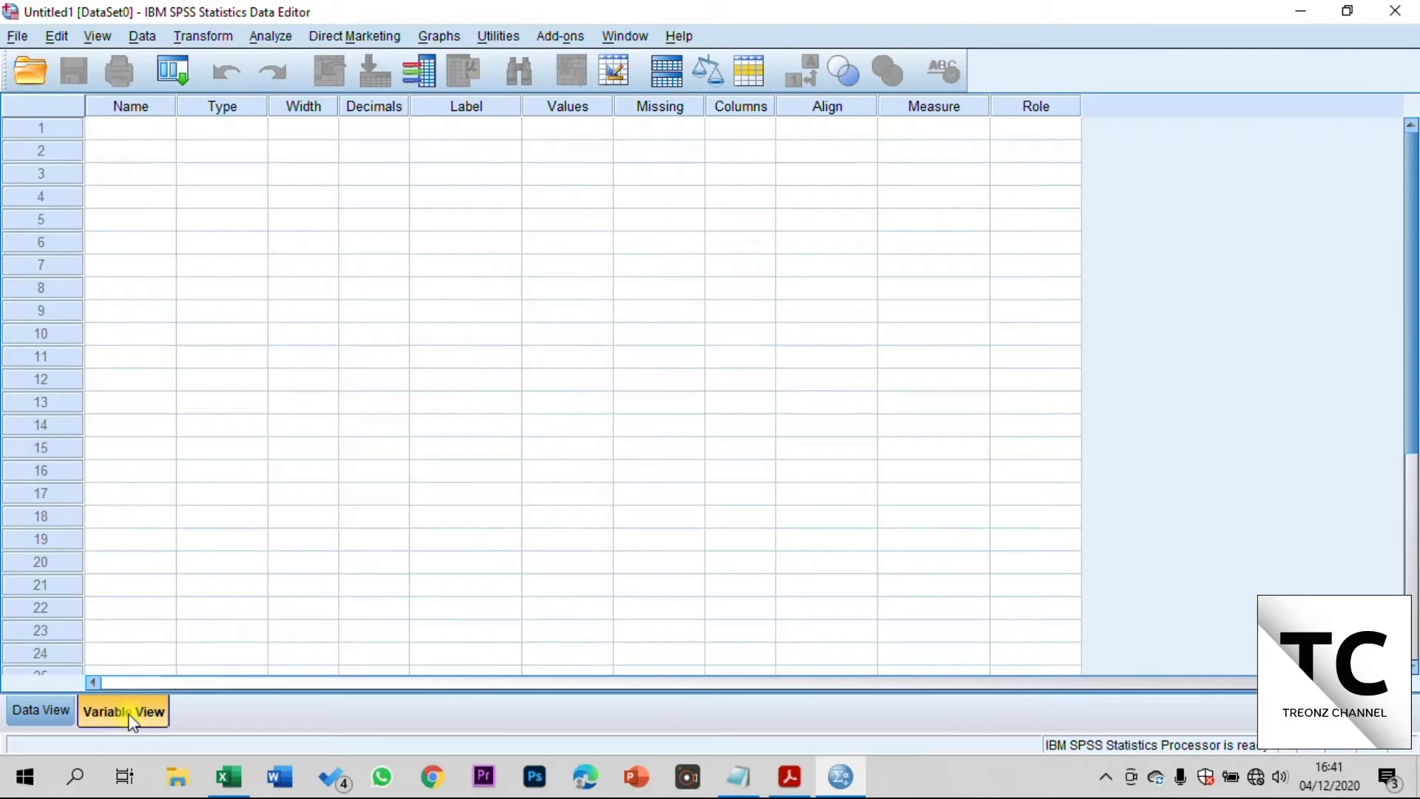
{"action": "left_click", "coordinate": [108, 130]}
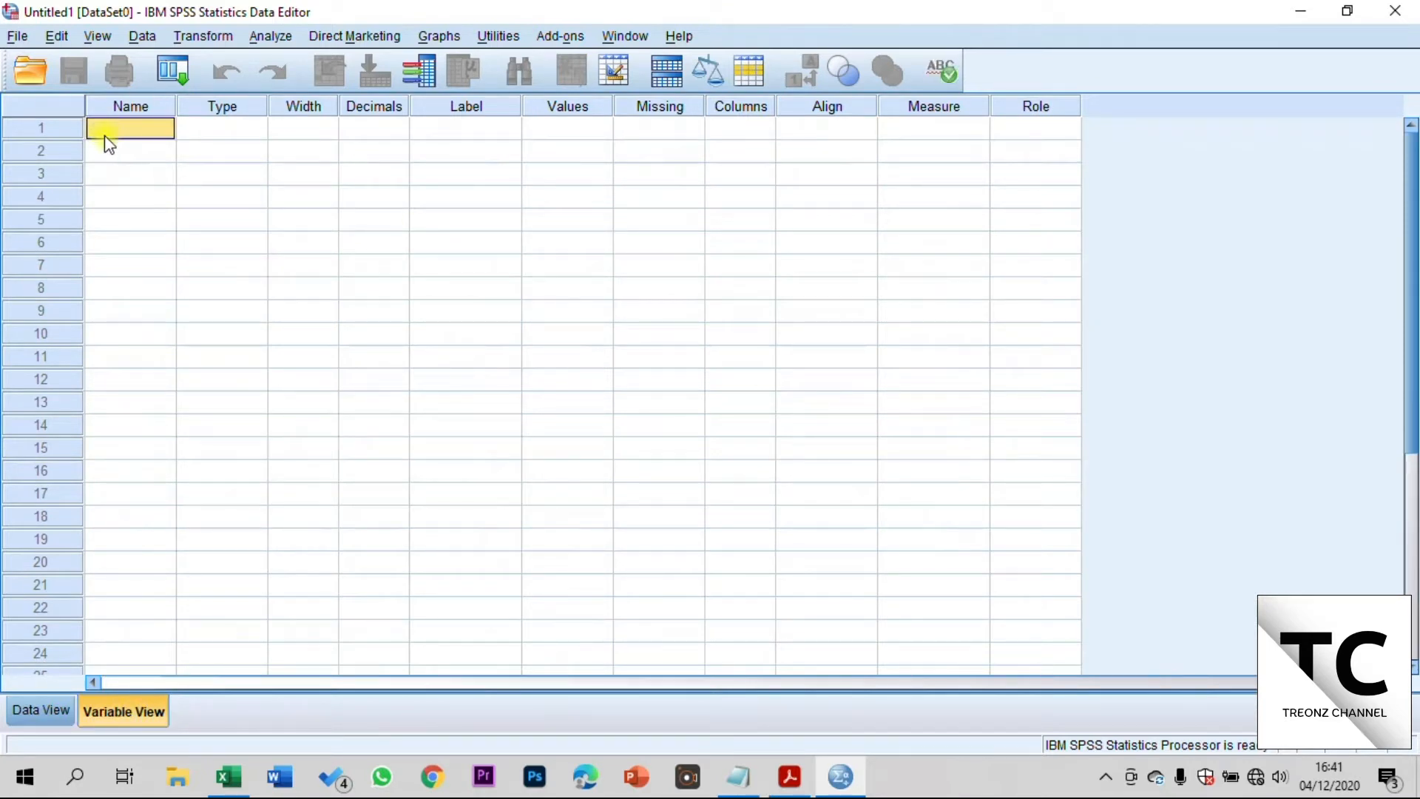
{"action": "type", "text": "Pendapatan"}
{"action": "type", "text": "_Sebelum"}
{"action": "type", "text": "_Pandmei"}
{"action": "key", "text": "BackSpace"}
{"action": "key", "text": "BackSpace"}
{"action": "key", "text": "BackSpace"}
{"action": "type", "text": "emi"}
{"action": "key", "text": "Return"}
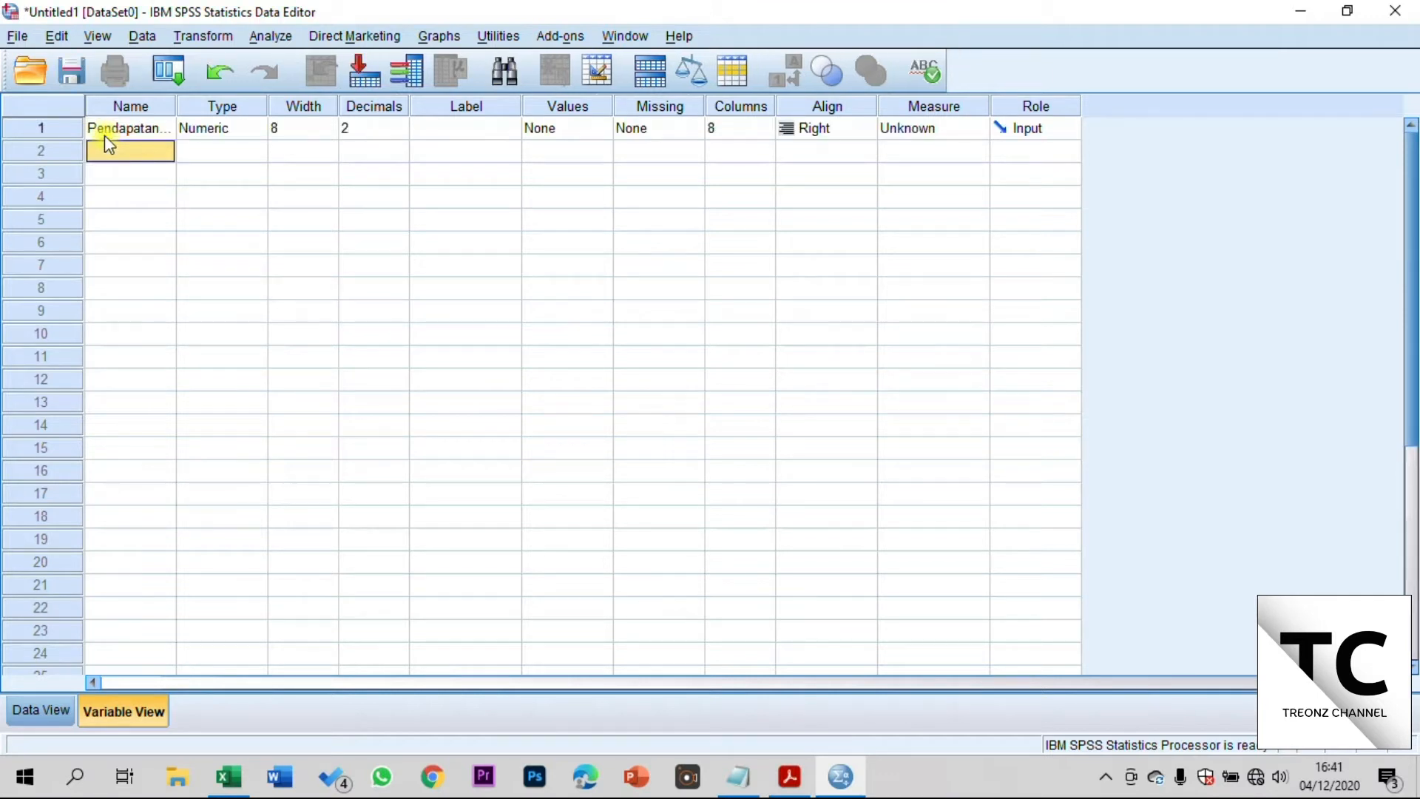
Widen the Name column in the variable list so the full variable name fits
{"action": "left_click", "coordinate": [127, 131]}
{"action": "double_click", "coordinate": [128, 132]}
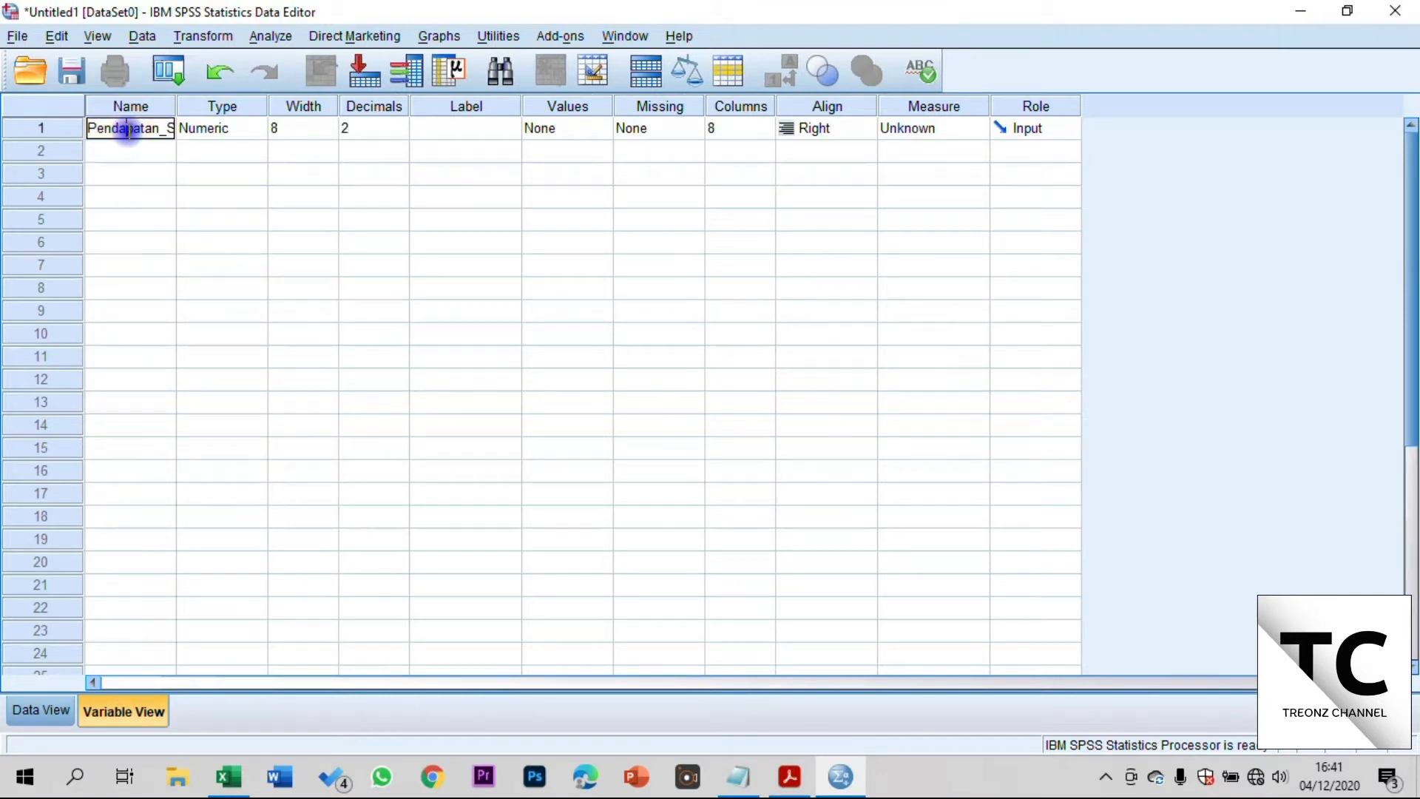
{"action": "left_click", "coordinate": [160, 129]}
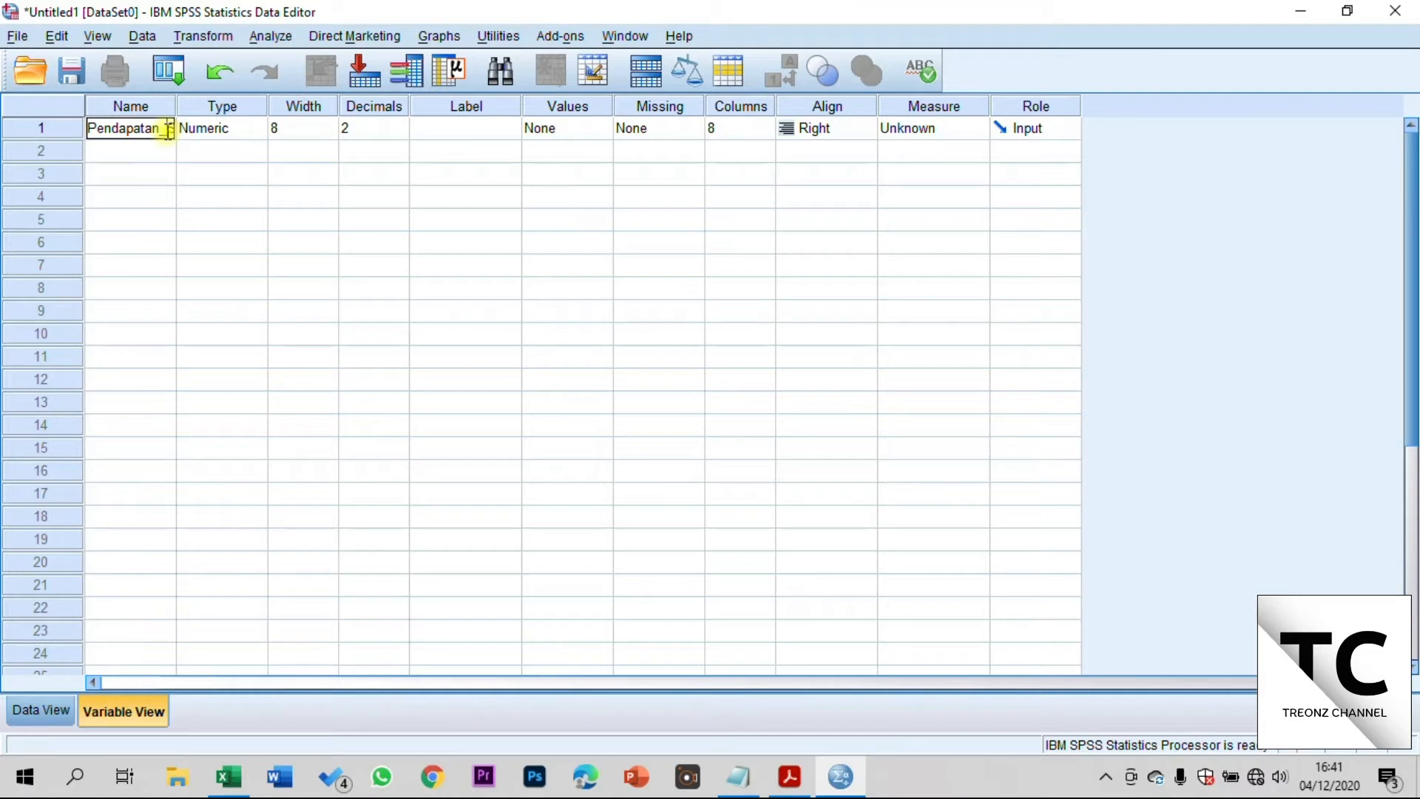
{"action": "key", "text": "Return"}
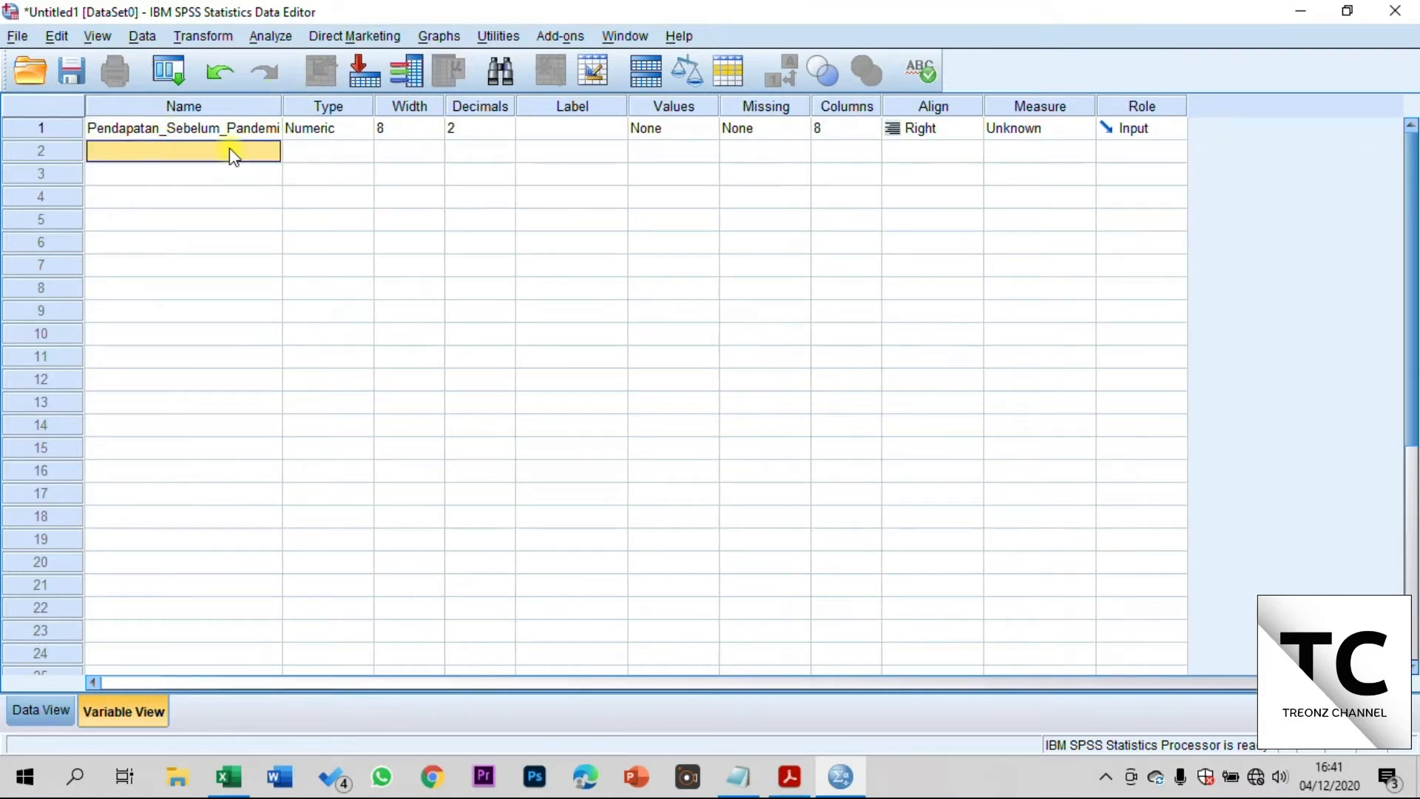
Define a second variable with the name Pendapatan_Saat_Pandemi
{"action": "type", "text": "P"}
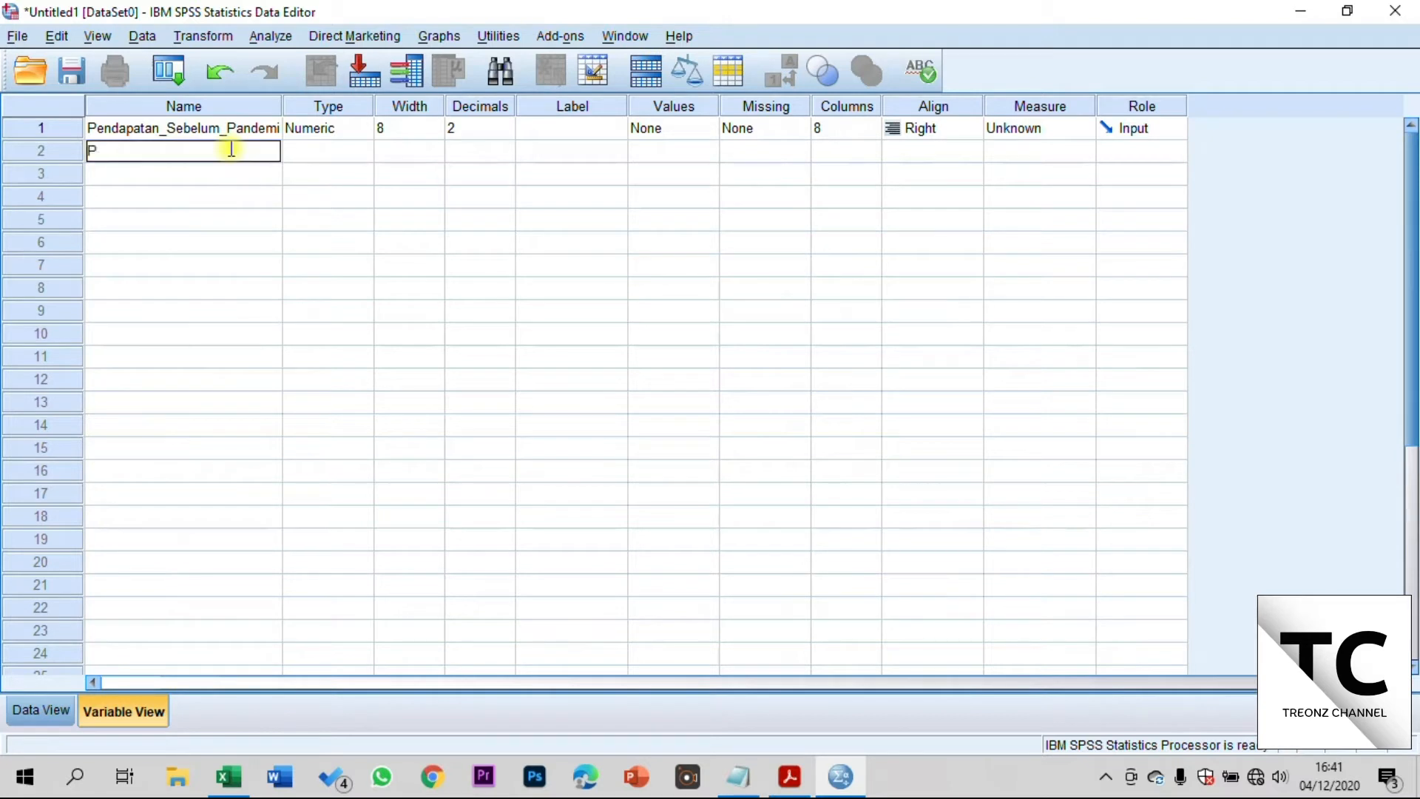
{"action": "type", "text": "endapatan_Saat_Pandemi"}
{"action": "key", "text": "Return"}
Set the decimals of both income variables to 0
{"action": "key", "text": "Right"}
{"action": "key", "text": "Right"}
{"action": "key", "text": "Right"}
{"action": "key", "text": "Up"}
{"action": "key", "text": "Up"}
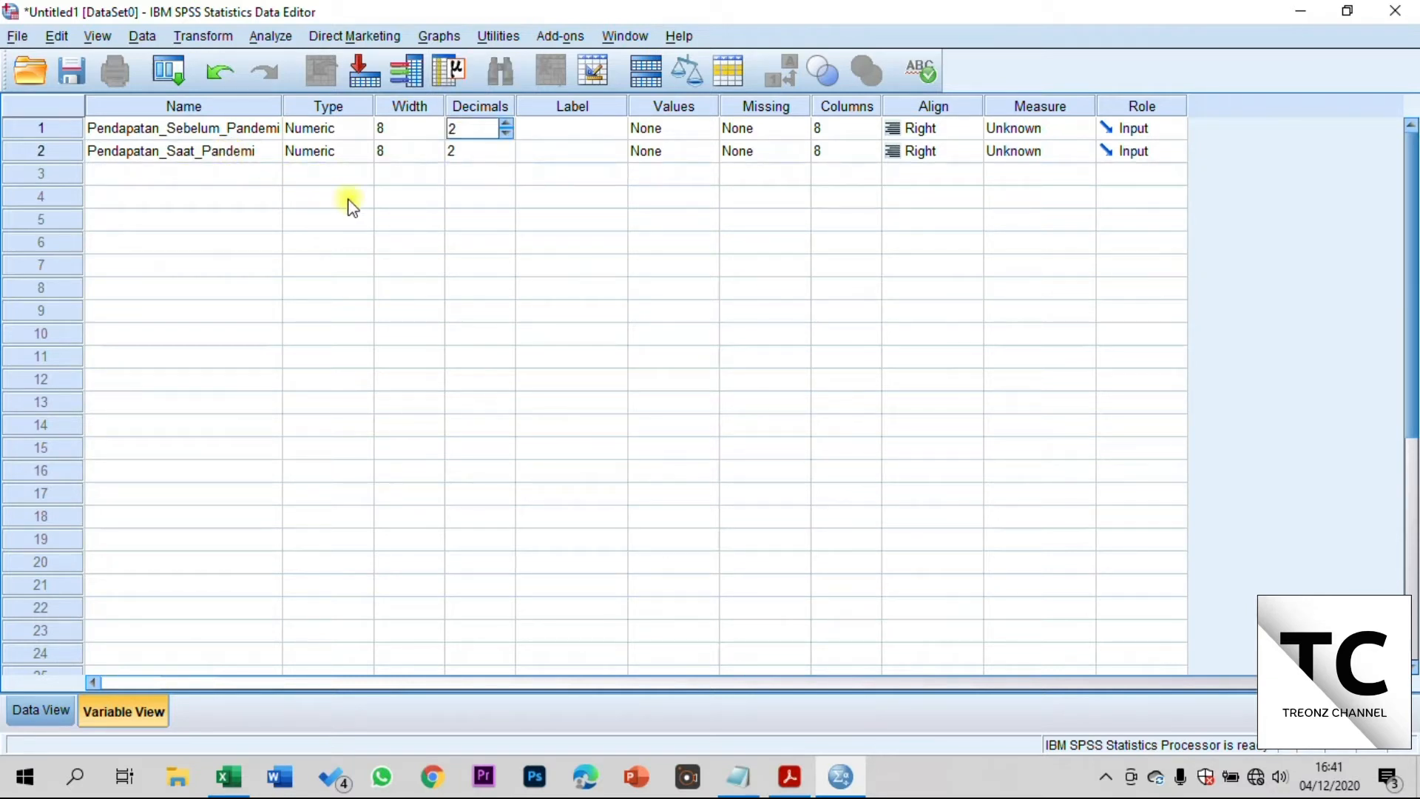
{"action": "double_click", "coordinate": [507, 134]}
{"action": "left_click", "coordinate": [480, 152]}
{"action": "left_click", "coordinate": [506, 156]}
{"action": "left_click", "coordinate": [506, 156]}
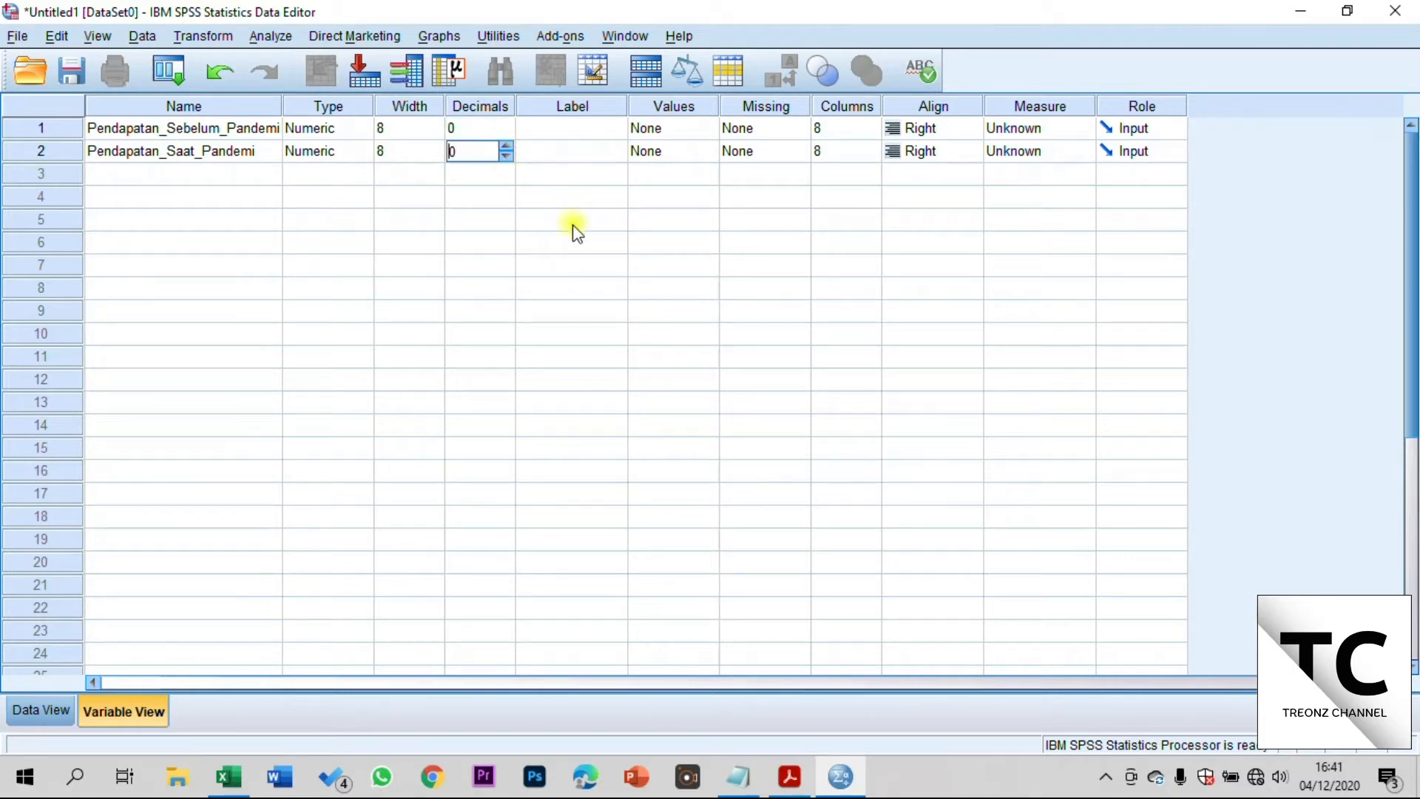
Set the measurement level of both income variables to Scale
{"action": "left_click", "coordinate": [602, 203]}
{"action": "left_click", "coordinate": [1050, 122]}
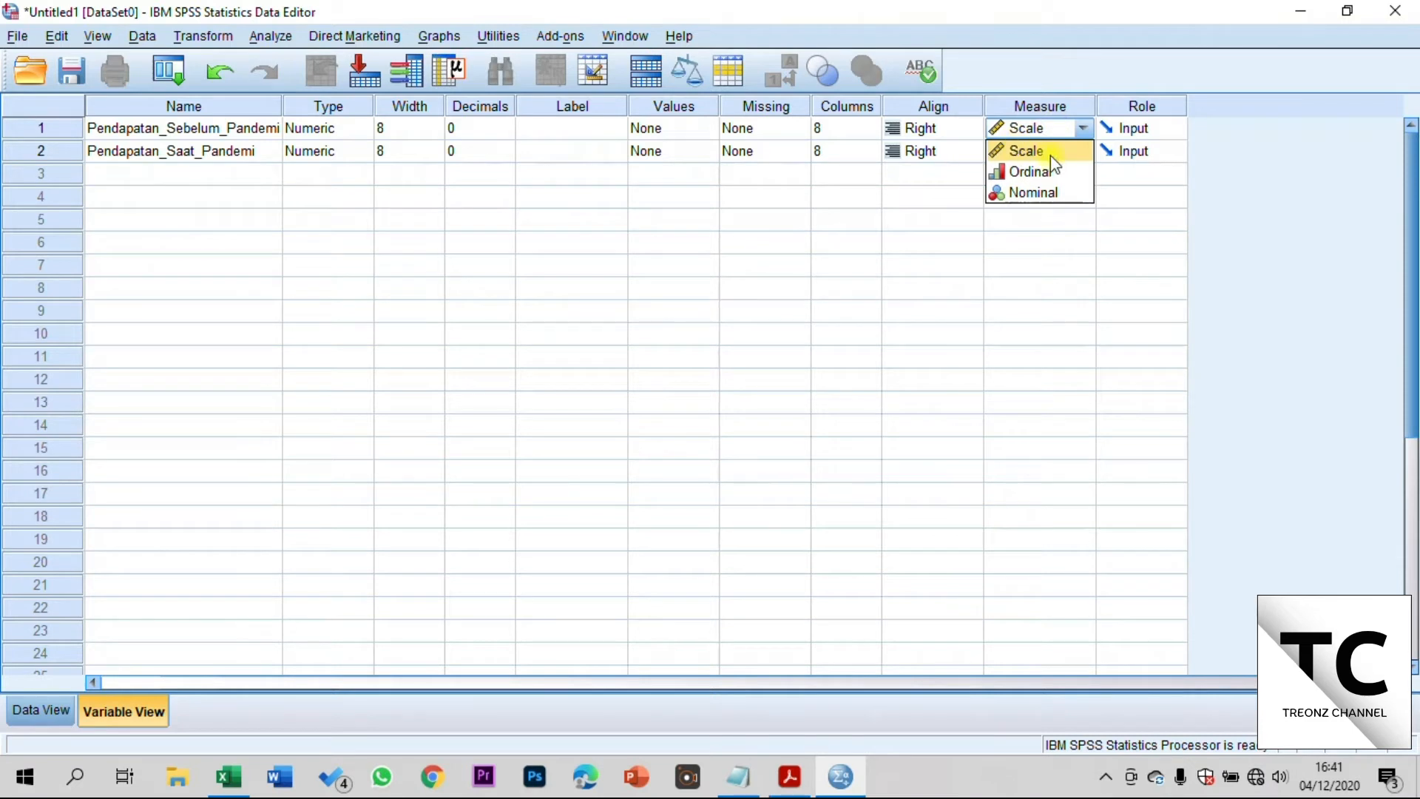
{"action": "left_click", "coordinate": [1050, 157]}
{"action": "left_click", "coordinate": [1020, 153]}
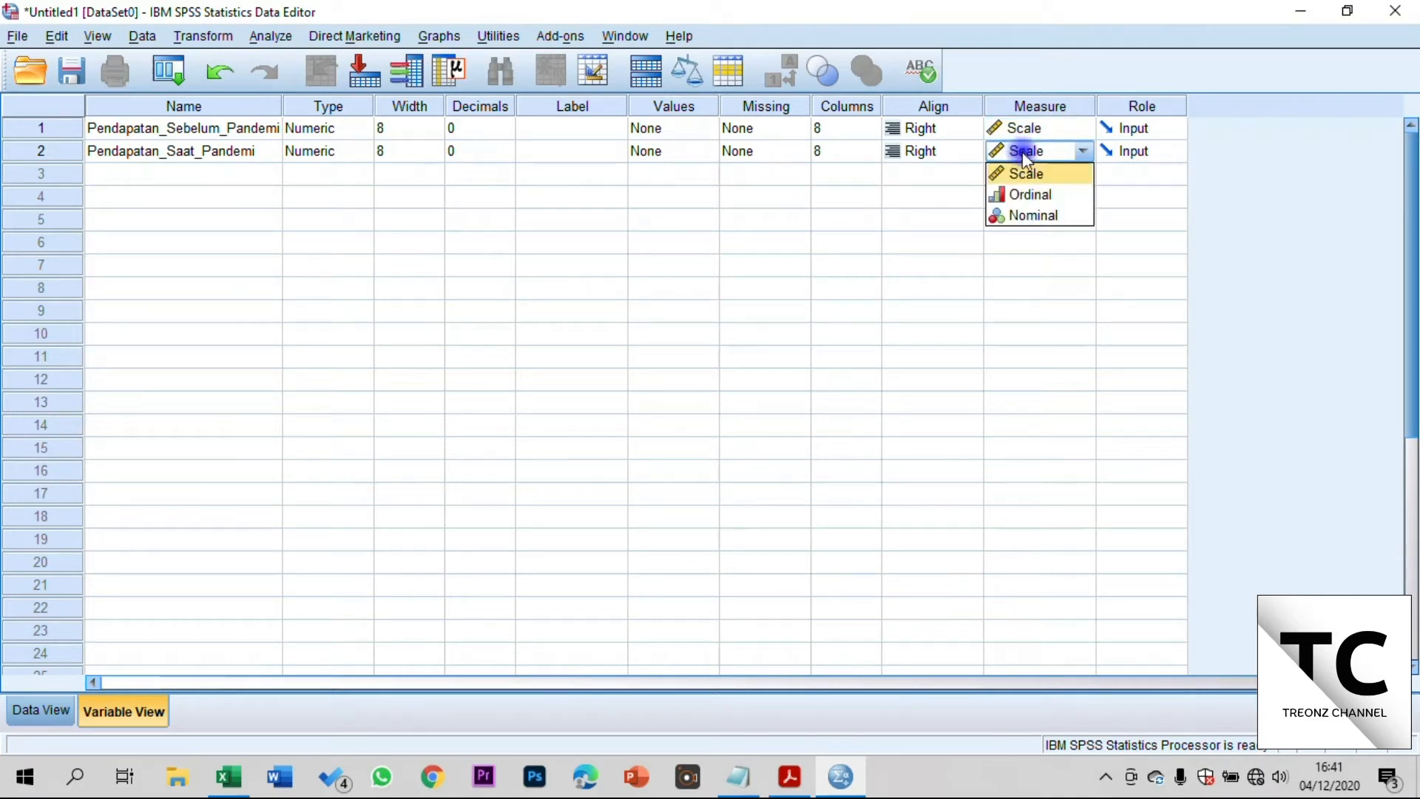
{"action": "left_click", "coordinate": [1032, 174]}
{"action": "left_click", "coordinate": [716, 248]}
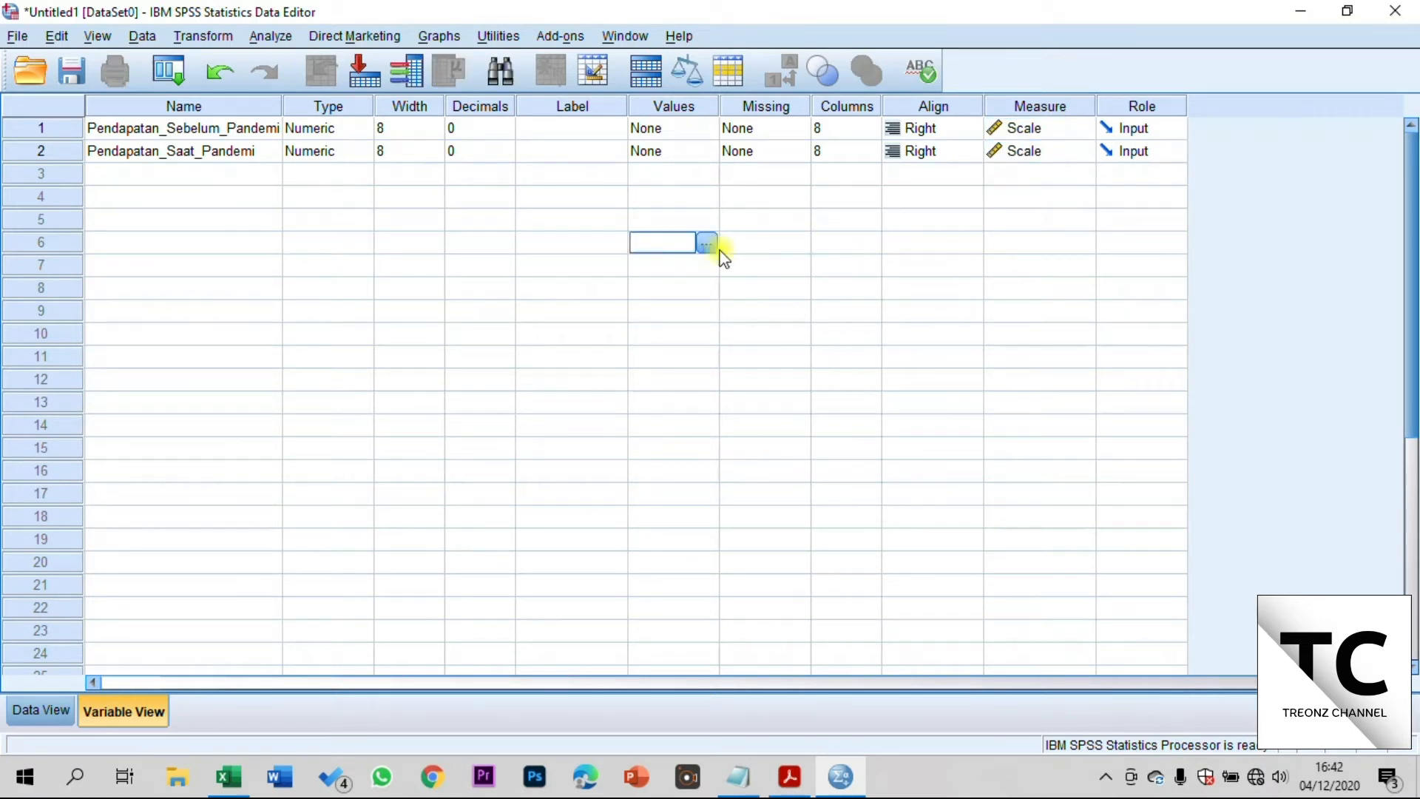
In the data view, widen both variable columns to fit their names and select the first cell of Pendapatan_Sebelum_Pandemi
{"action": "left_click", "coordinate": [45, 712]}
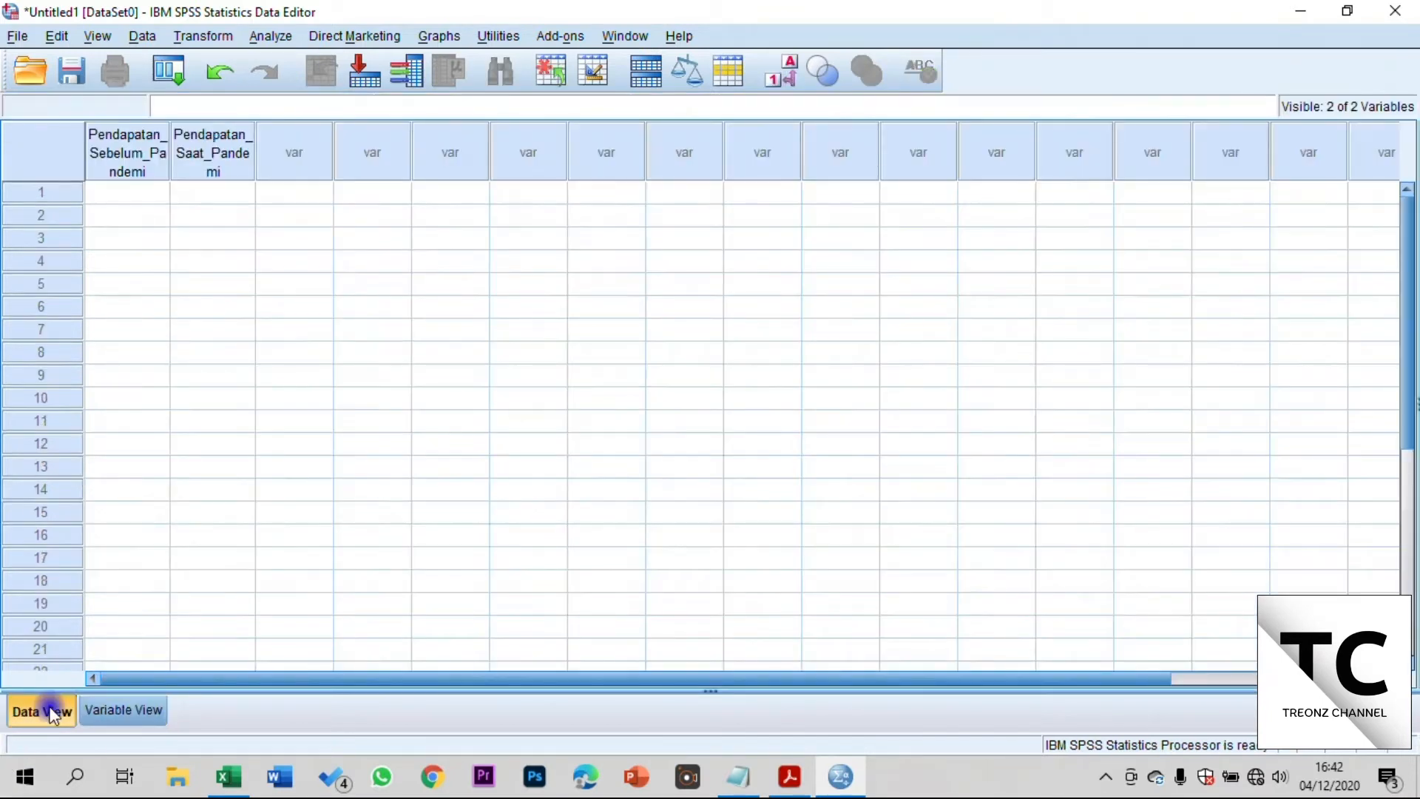
{"action": "left_click_drag", "start_coordinate": [171, 131], "coordinate": [311, 140]}
{"action": "left_click_drag", "start_coordinate": [397, 142], "coordinate": [492, 152]}
{"action": "left_click", "coordinate": [262, 157]}
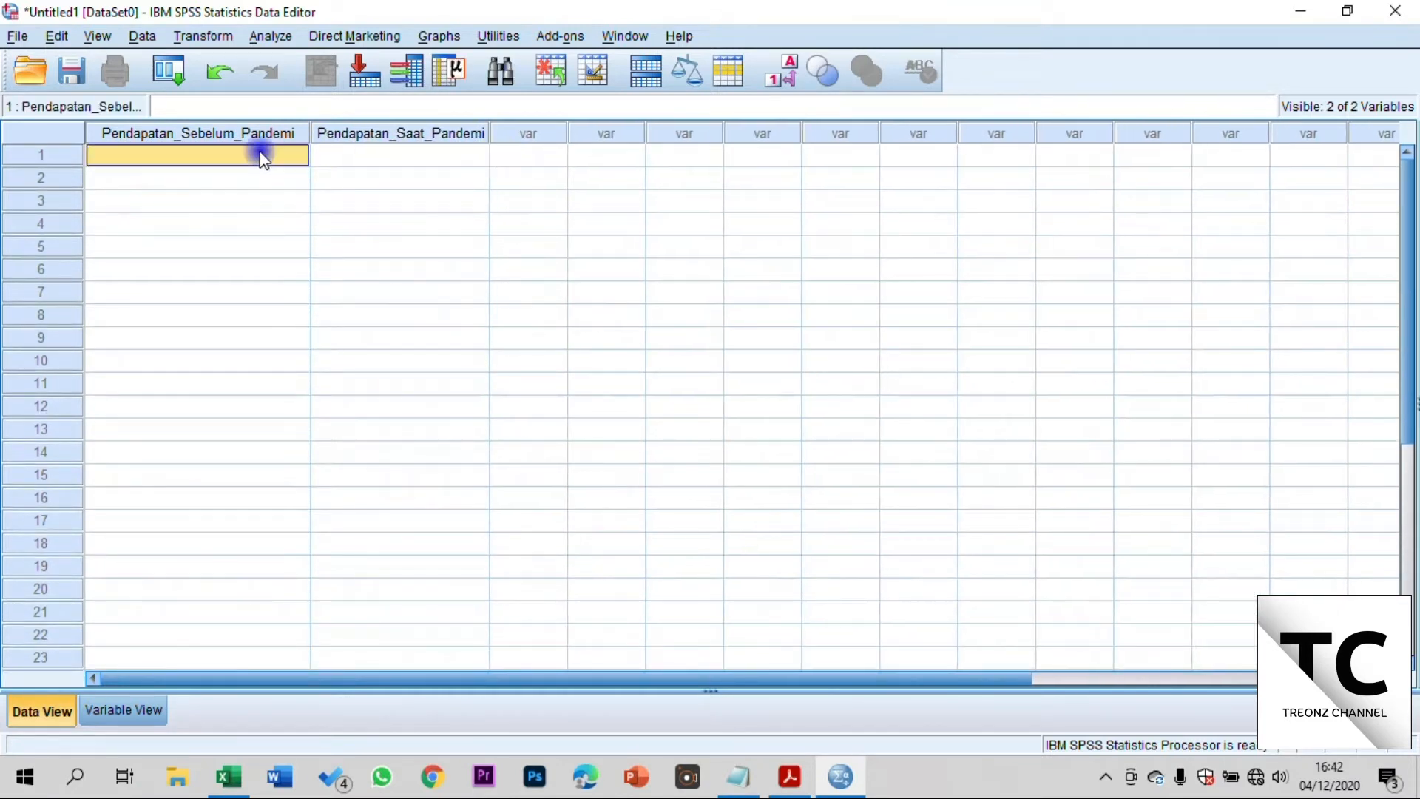
Paste the copied income data into rows 1 to 15 of Pendapatan_Sebelum_Pandemi and Pendapatan_Saat_Pandemi
{"action": "key", "text": "shift+Right"}
{"action": "key", "text": "shift+Down"}
{"action": "key", "text": "shift+Down"}
{"action": "key", "text": "shift+Down"}
{"action": "key", "text": "shift+Down"}
{"action": "key", "text": "shift+Down"}
{"action": "key", "text": "shift+Down"}
{"action": "key", "text": "shift+Down"}
{"action": "key", "text": "shift+Down"}
{"action": "key", "text": "shift+Down"}
{"action": "key", "text": "shift+Down"}
{"action": "key", "text": "shift+Down"}
{"action": "key", "text": "shift+Down"}
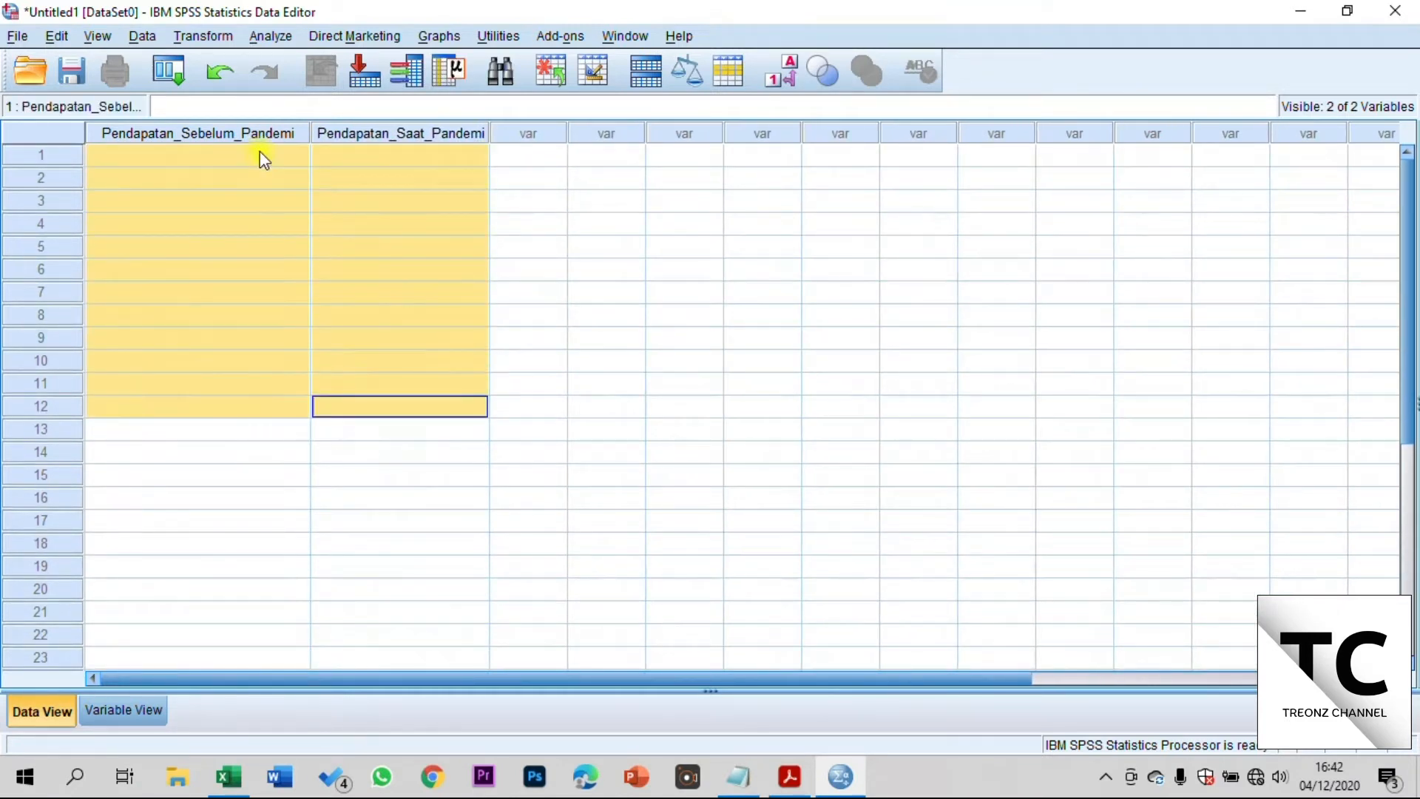
{"action": "key", "text": "shift+Down"}
{"action": "key", "text": "shift+Down"}
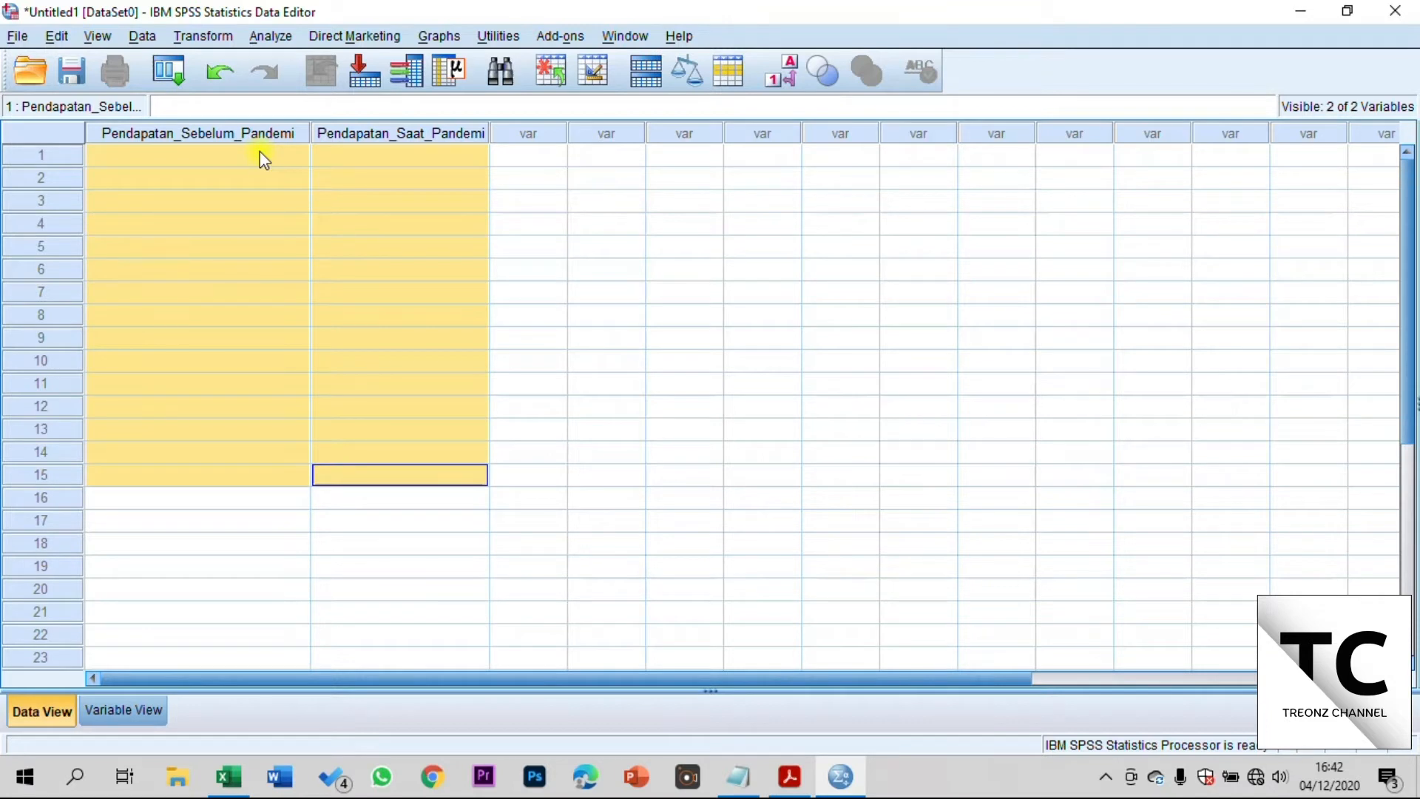
{"action": "key", "text": "ctrl+v"}
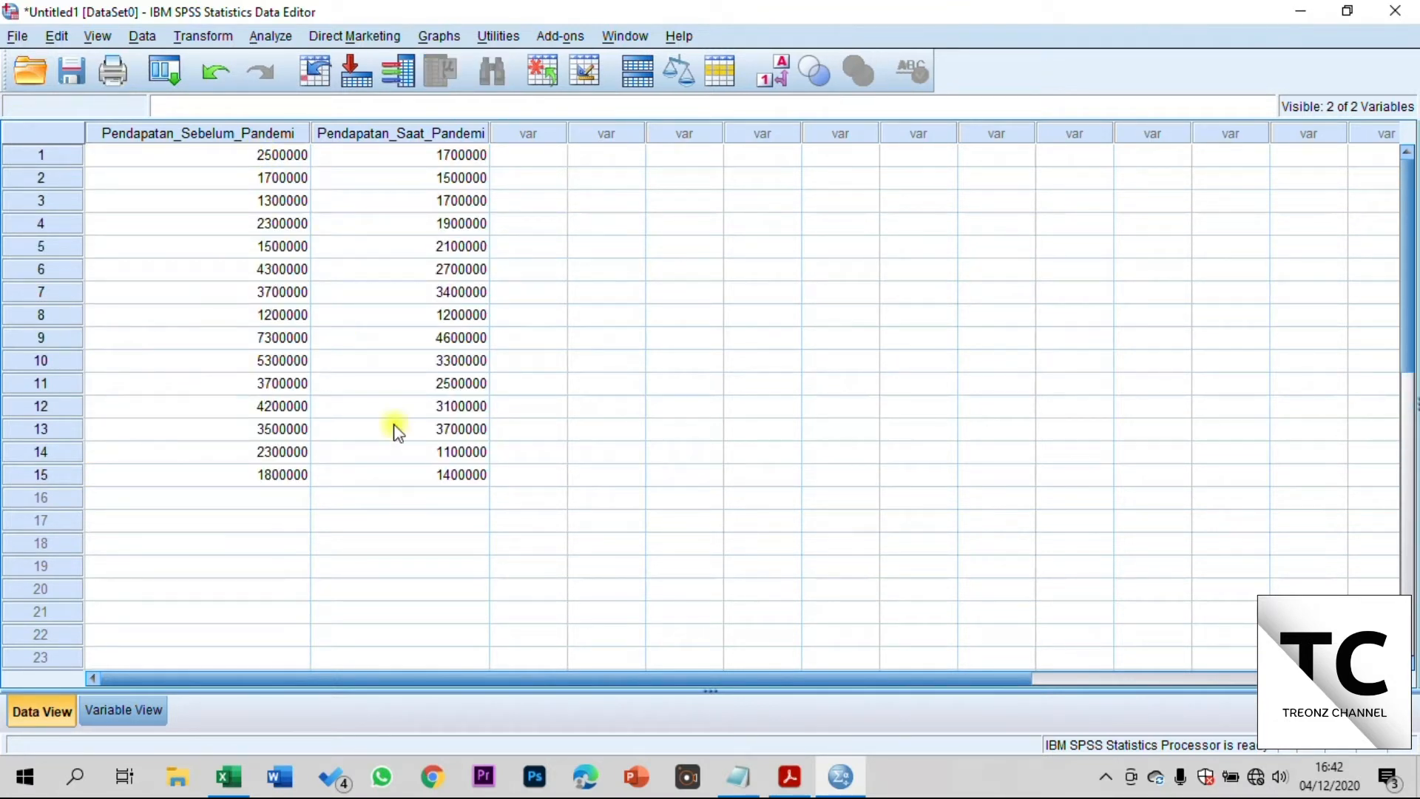
Switch to the PDF guide in Adobe Acrobat Reader, review the decision criteria for the normality test, and return to SPSS
{"action": "left_click", "coordinate": [789, 777]}
{"action": "scroll", "coordinate": [913, 348], "scroll_direction": "down", "scroll_amount": 10}
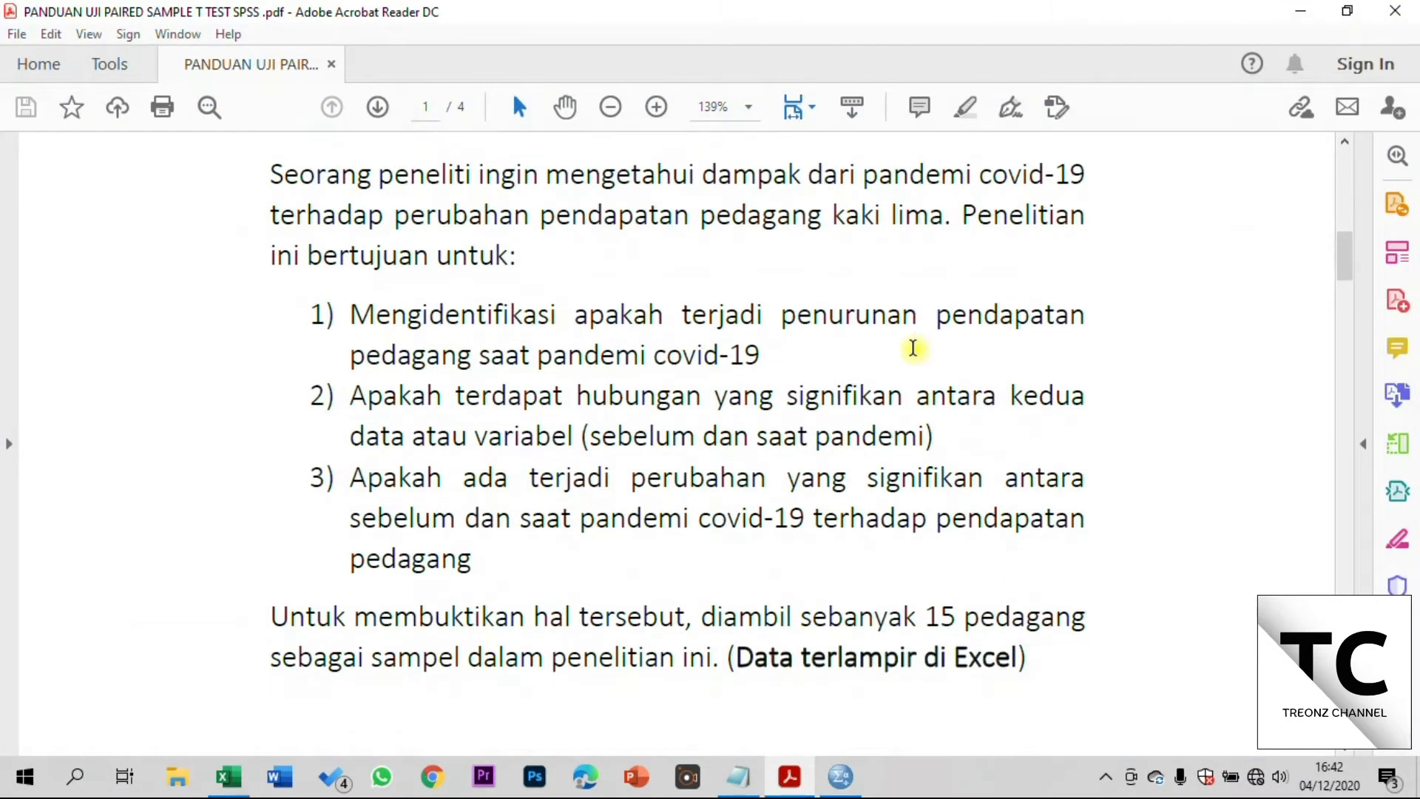
{"action": "scroll", "coordinate": [912, 347], "scroll_direction": "down", "scroll_amount": 2}
{"action": "scroll", "coordinate": [914, 350], "scroll_direction": "up", "scroll_amount": 3}
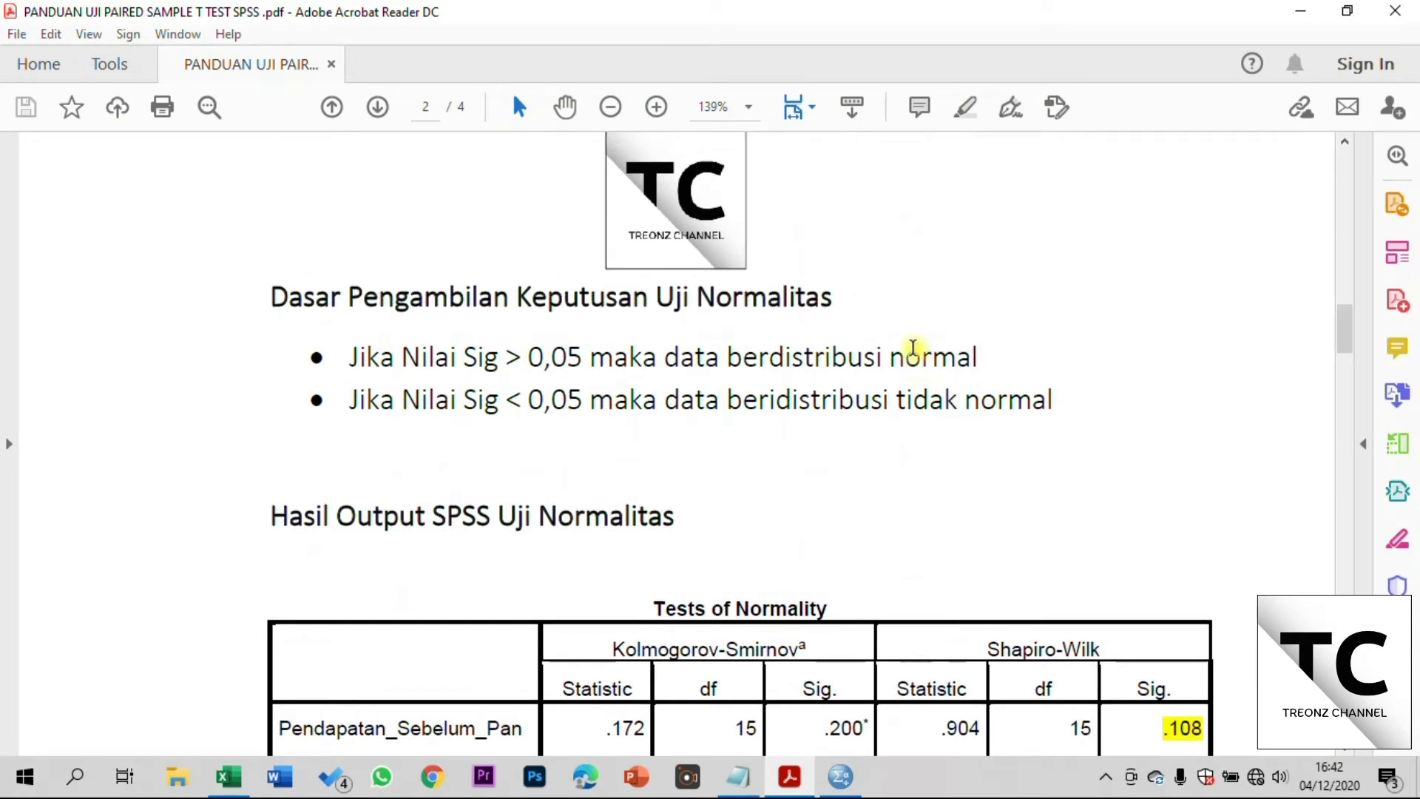
{"action": "scroll", "coordinate": [914, 354], "scroll_direction": "down", "scroll_amount": 2}
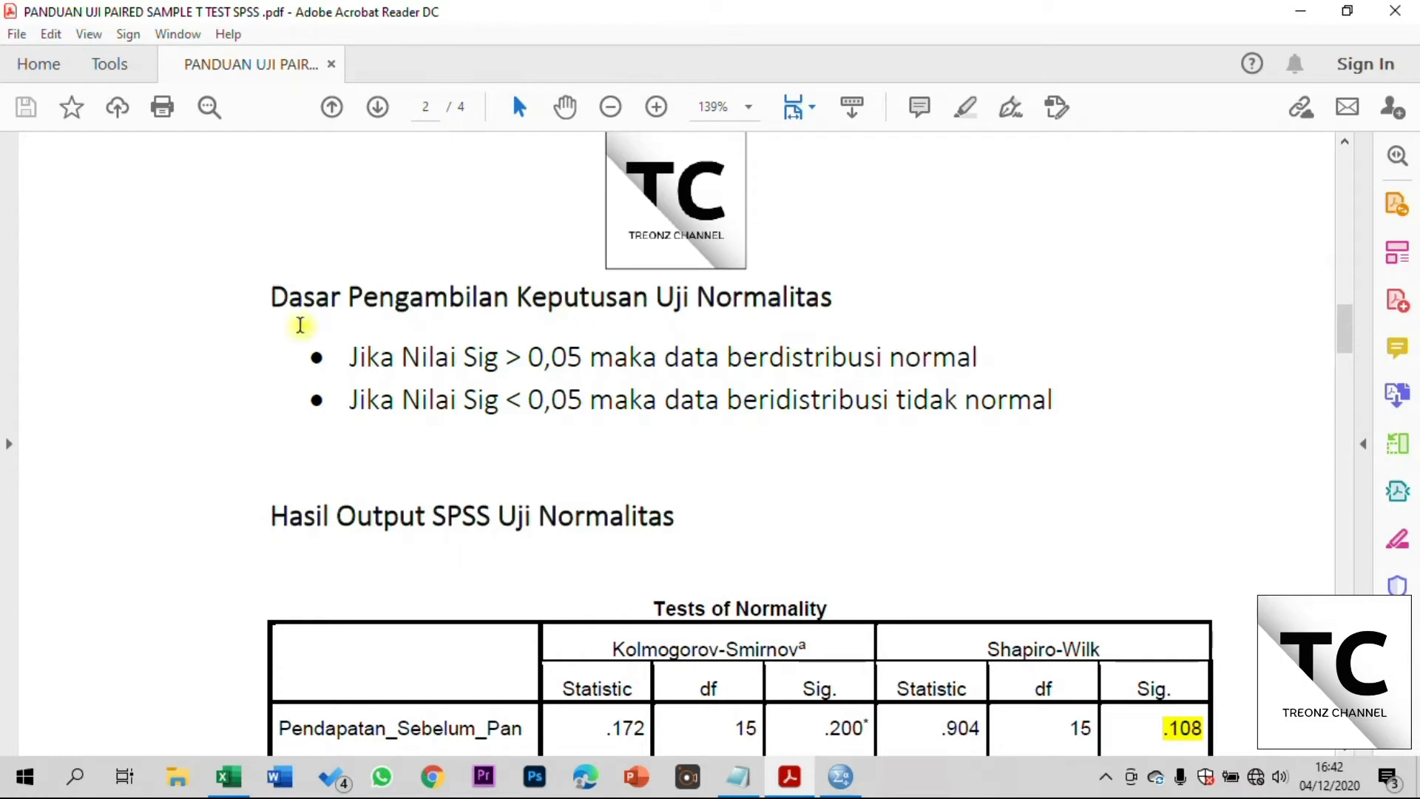
{"action": "scroll", "coordinate": [708, 311], "scroll_direction": "up", "scroll_amount": 3}
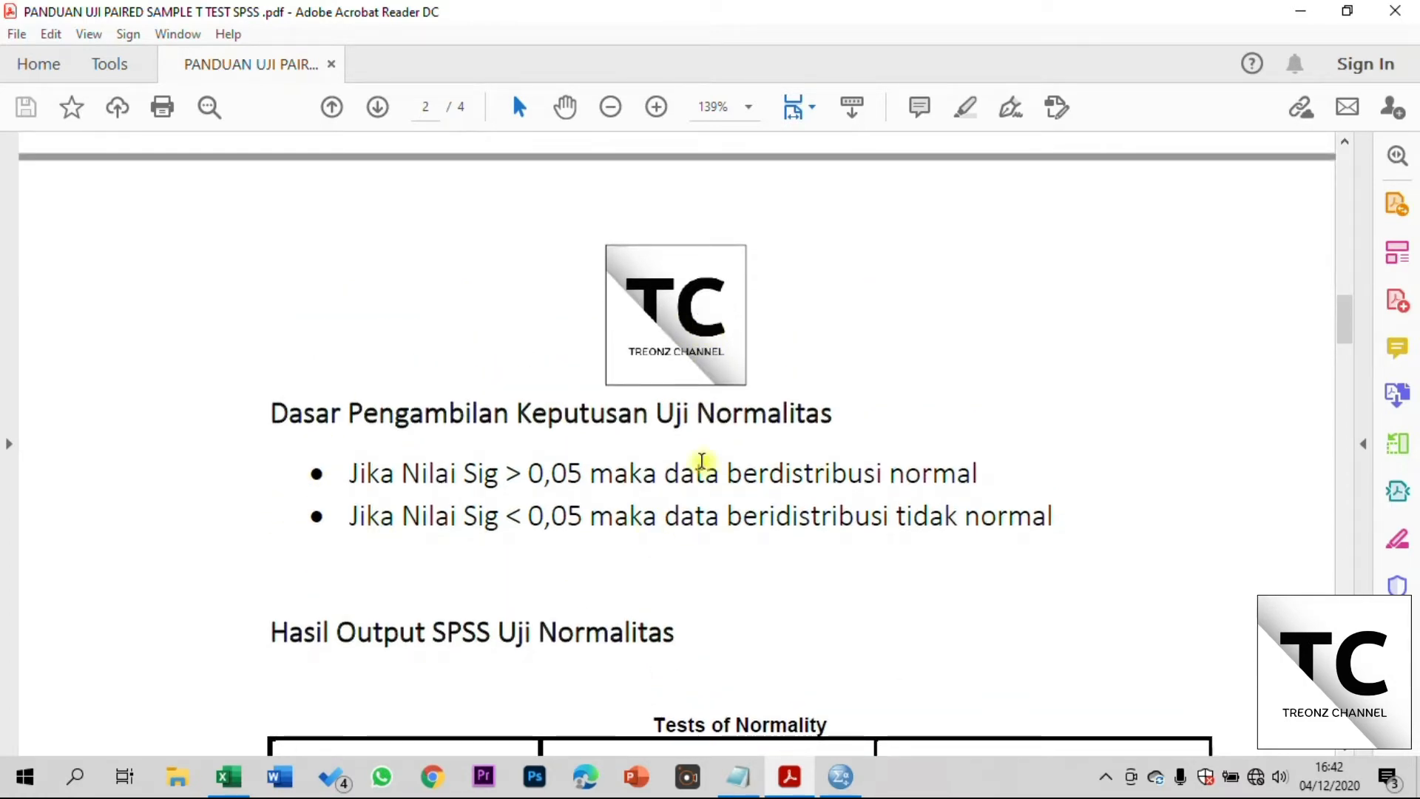
{"action": "left_click", "coordinate": [1334, 10]}
{"action": "left_click", "coordinate": [1294, 15]}
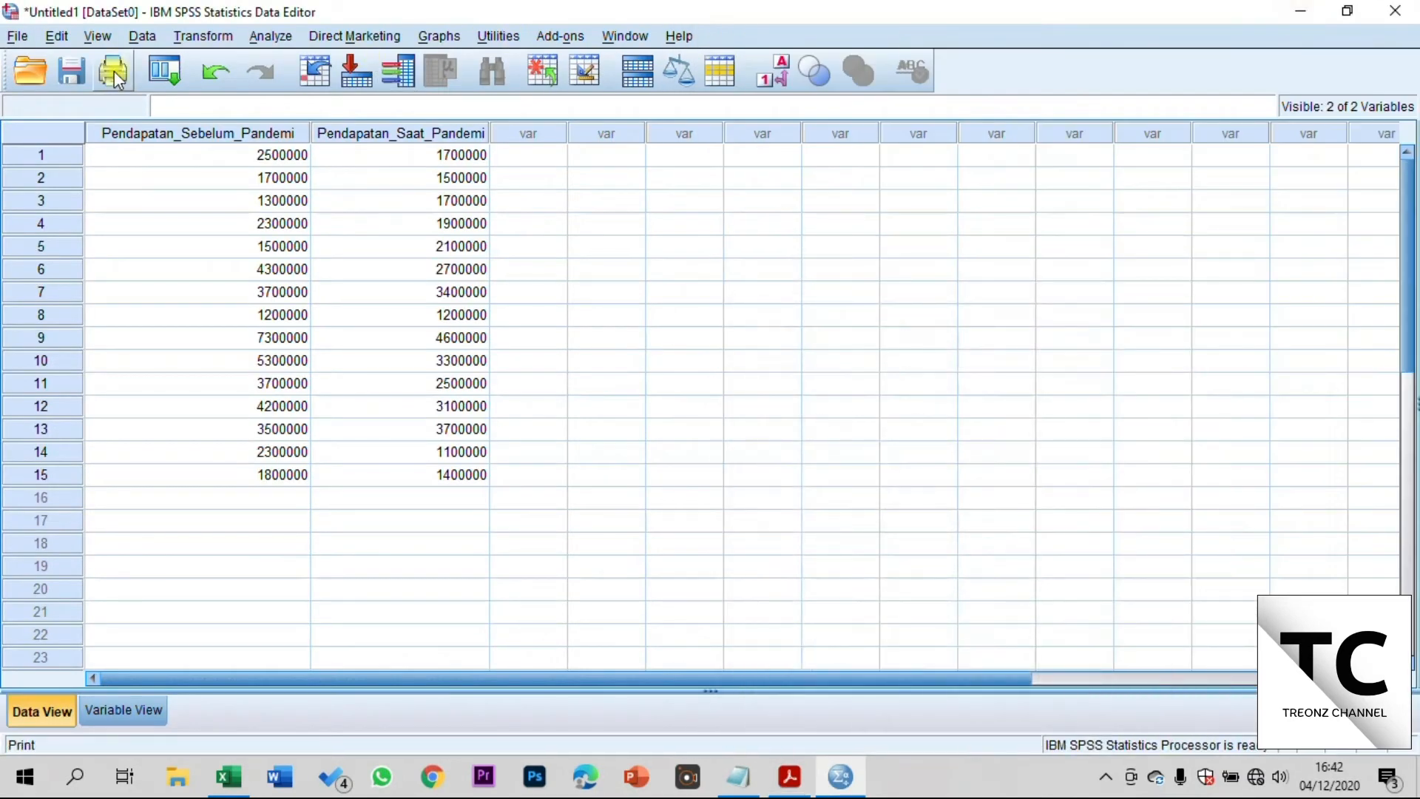
Start an Explore analysis with Pendapatan_Sebelum_Pandemi and Pendapatan_Saat_Pandemi as the dependent variables
{"action": "left_click", "coordinate": [280, 32]}
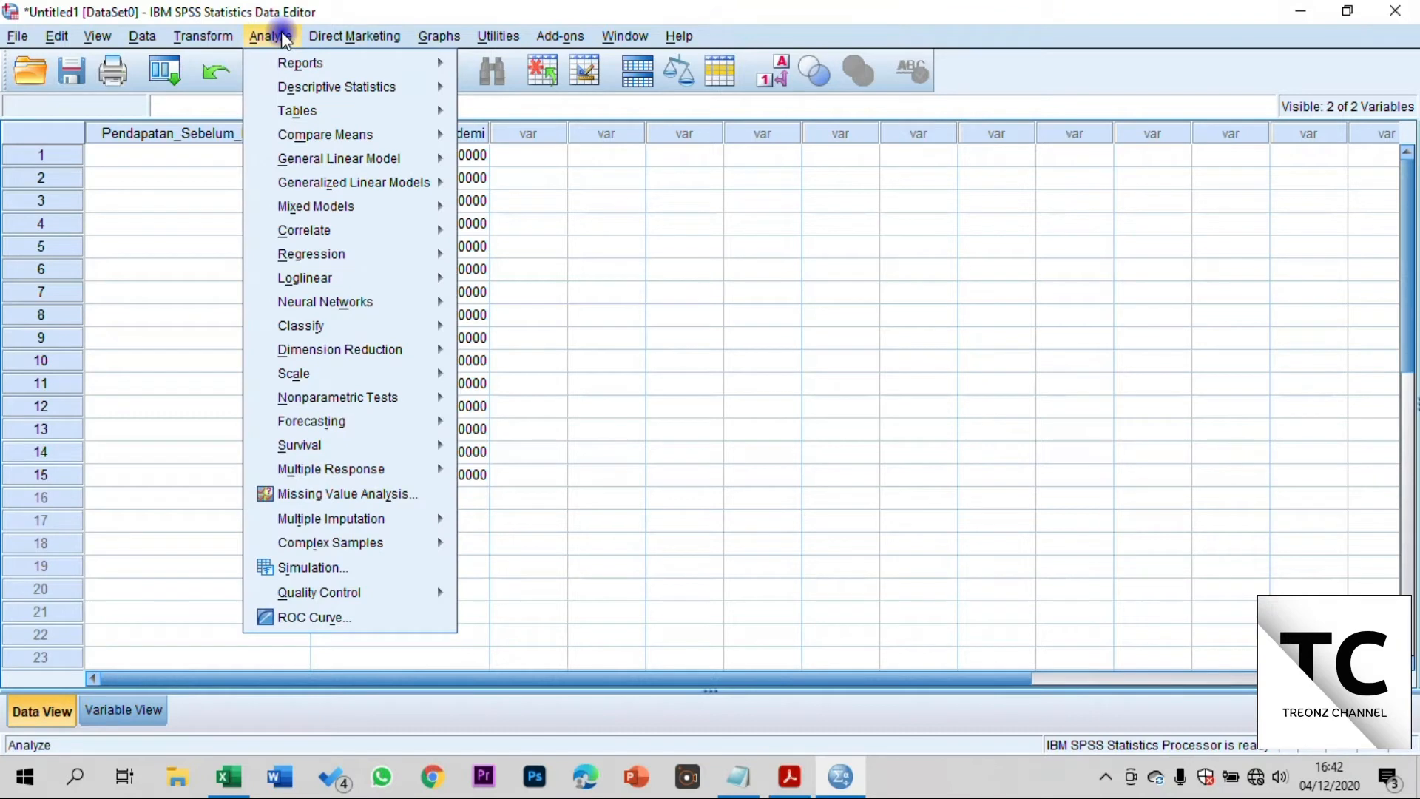
{"action": "mouse_move", "coordinate": [350, 98]}
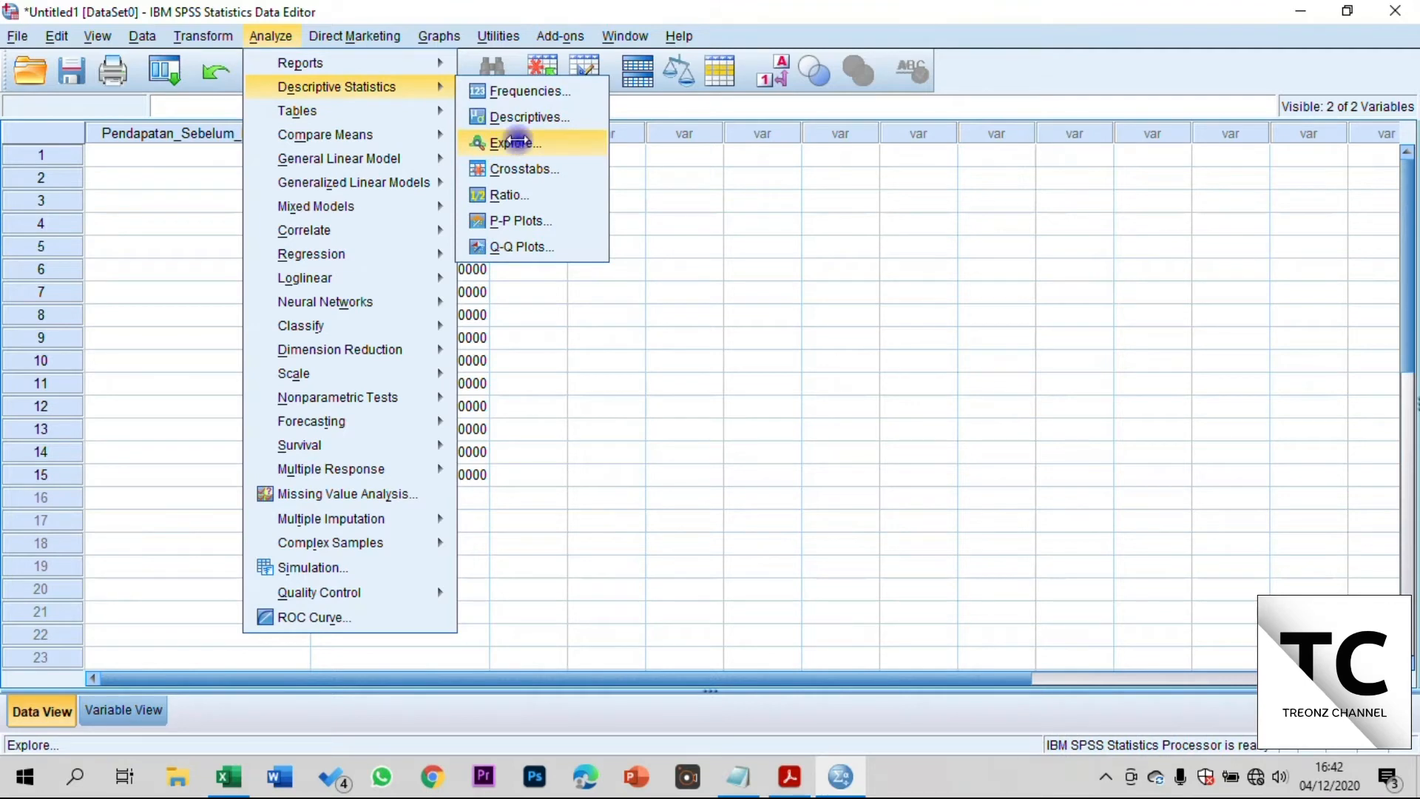
{"action": "left_click", "coordinate": [522, 145]}
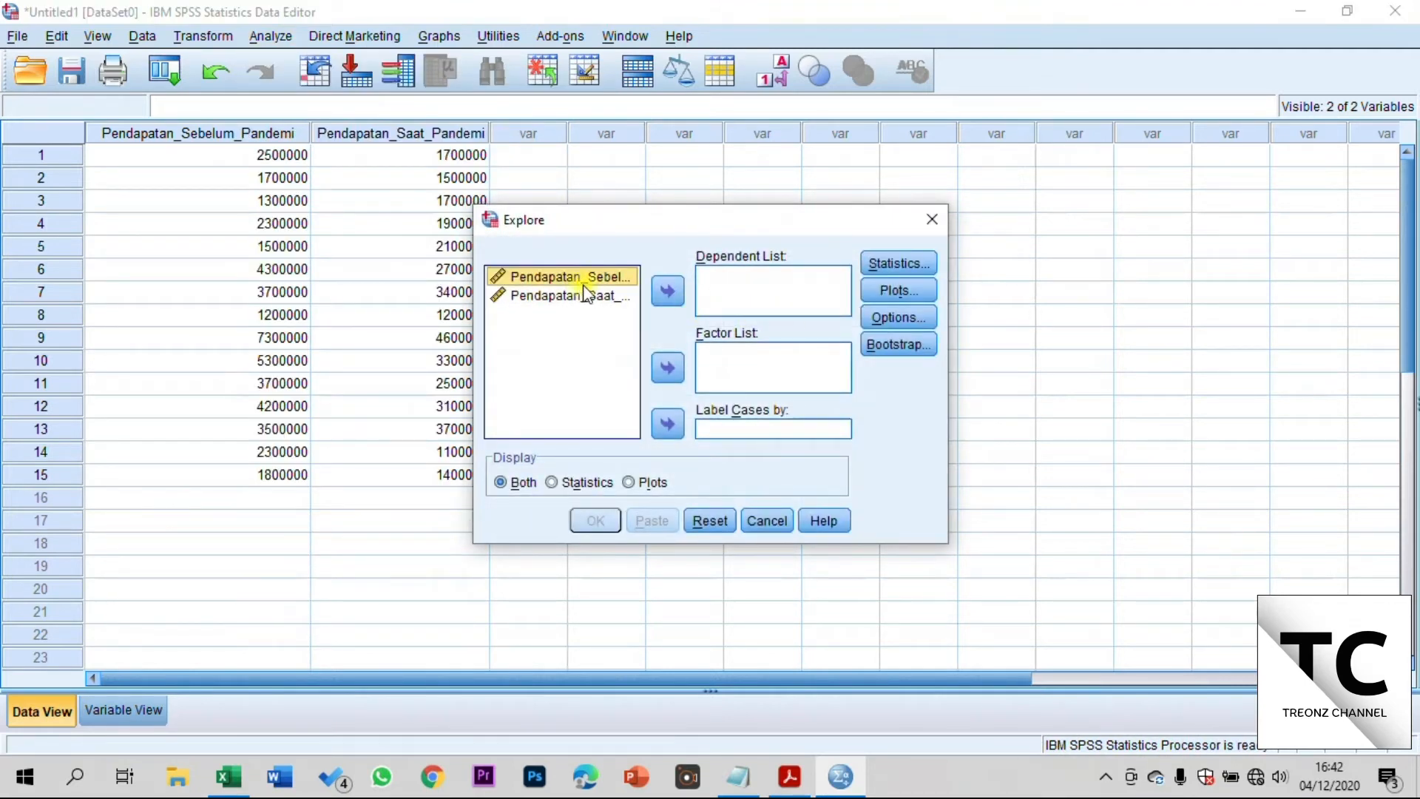
{"action": "left_click", "coordinate": [666, 290]}
{"action": "left_click", "coordinate": [572, 281]}
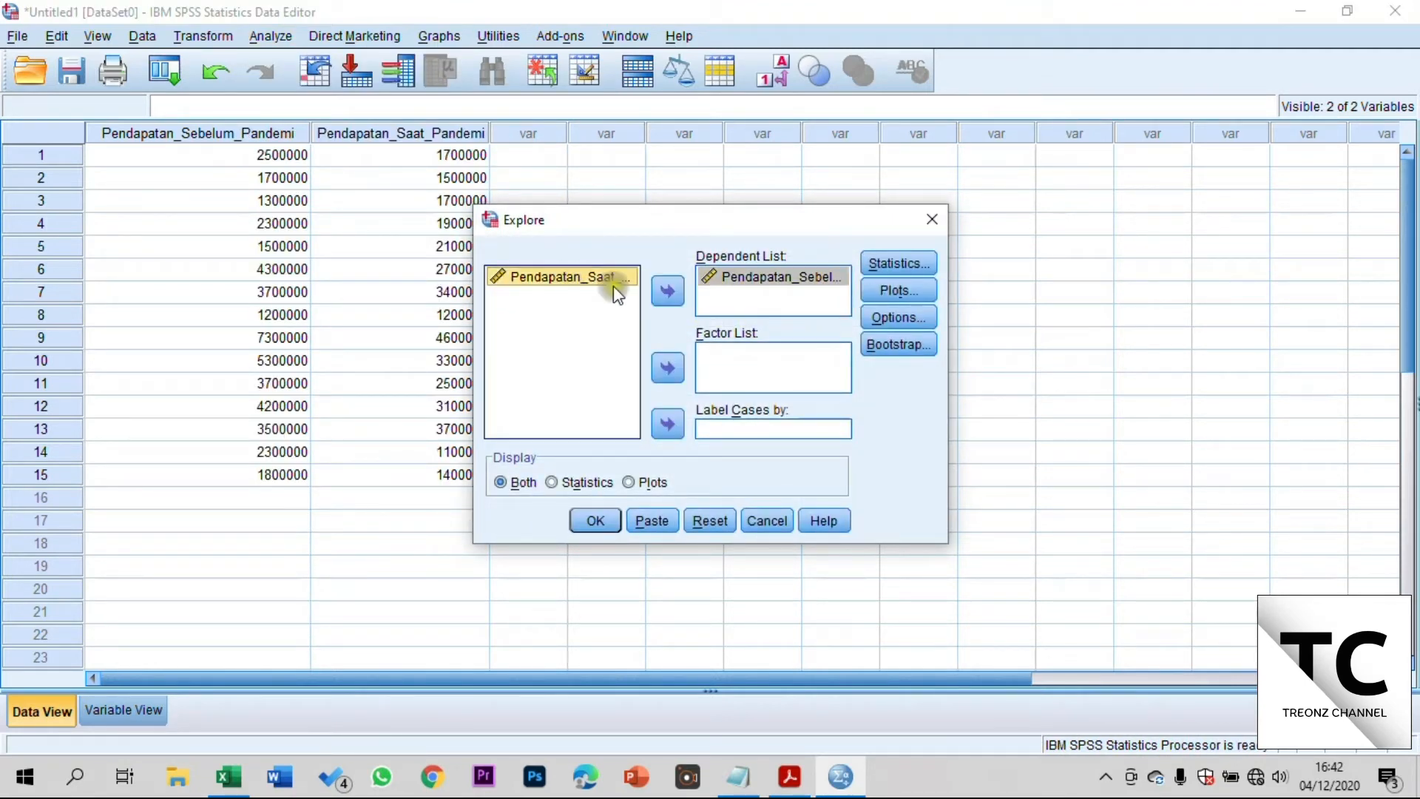
{"action": "left_click", "coordinate": [668, 291]}
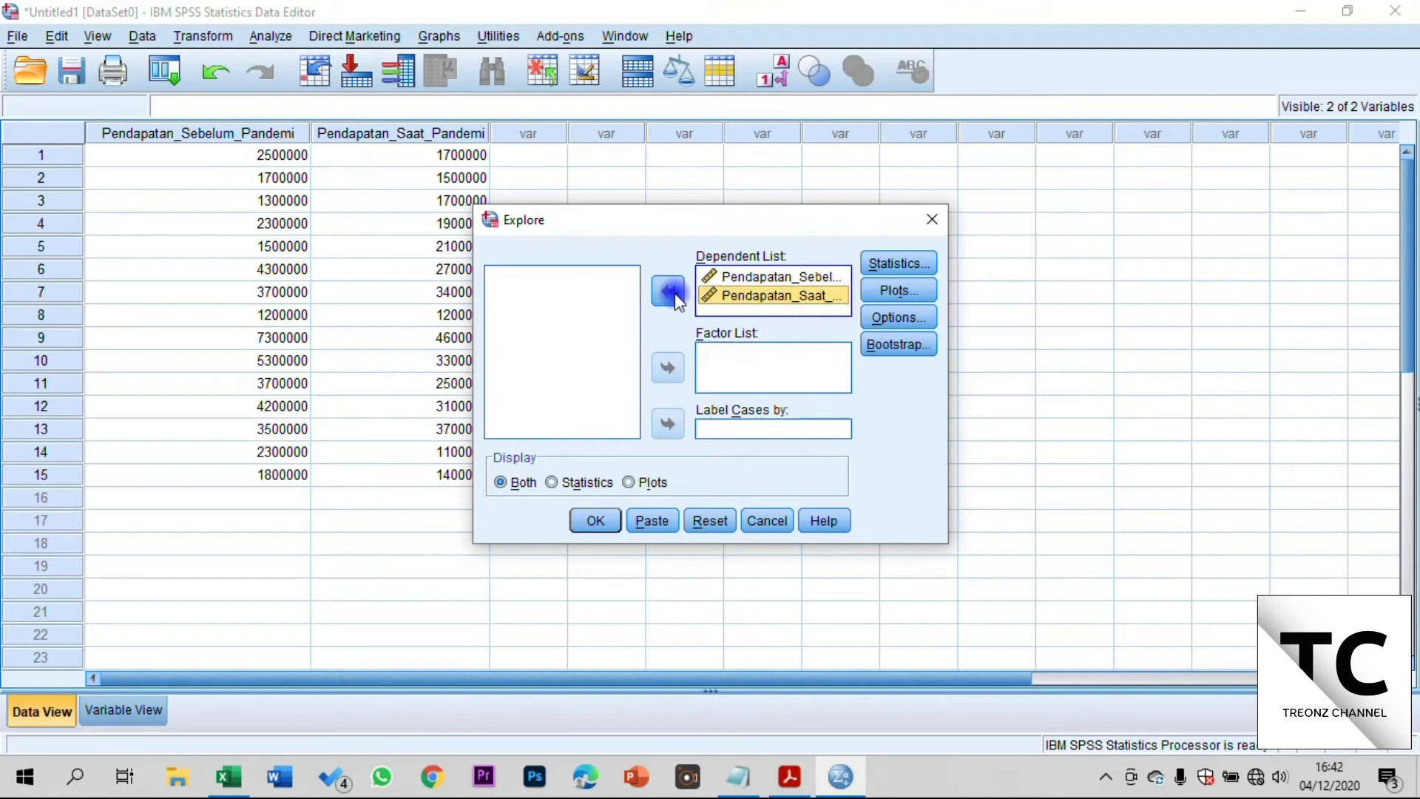
Enable normality plots with tests for the Explore analysis and run it
{"action": "left_click", "coordinate": [927, 299]}
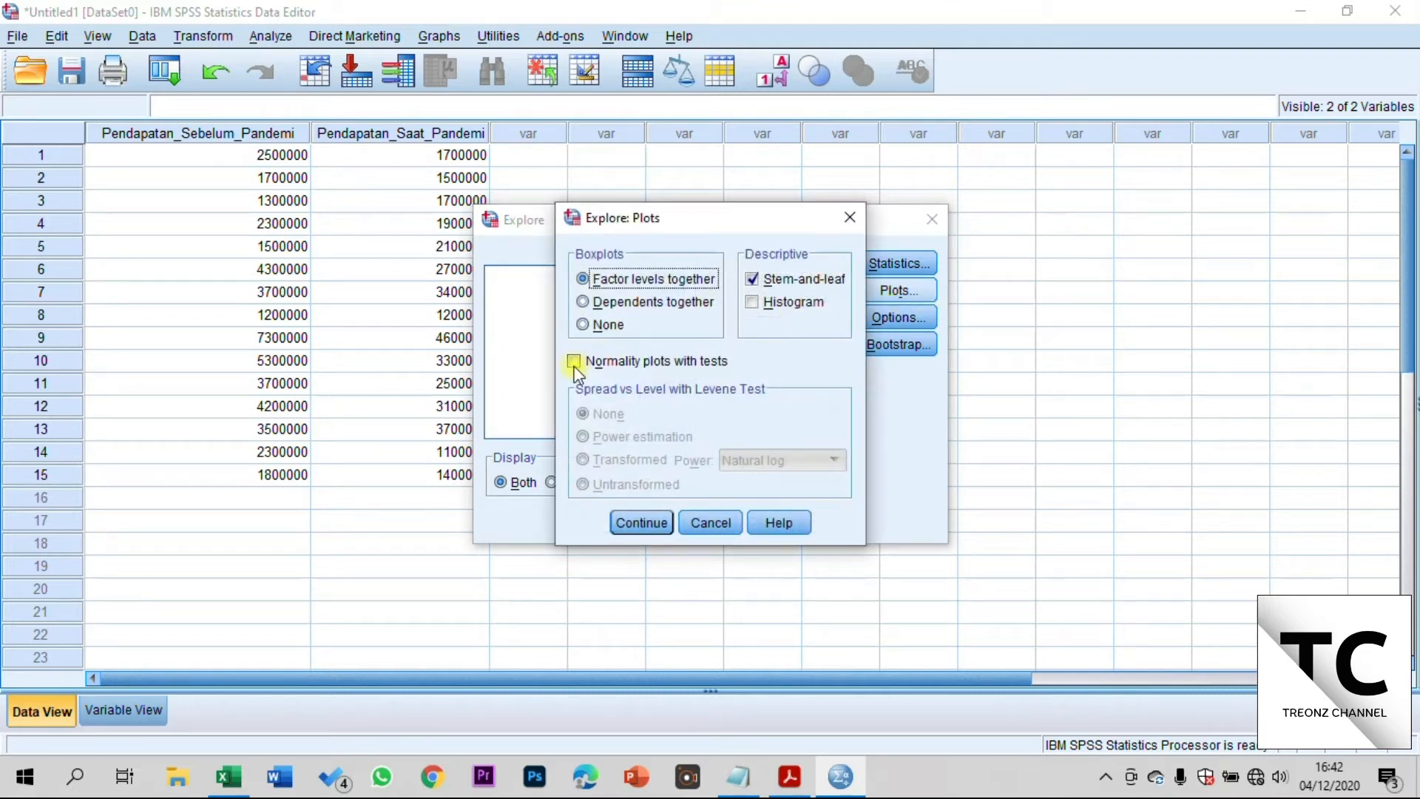
{"action": "left_click", "coordinate": [575, 364]}
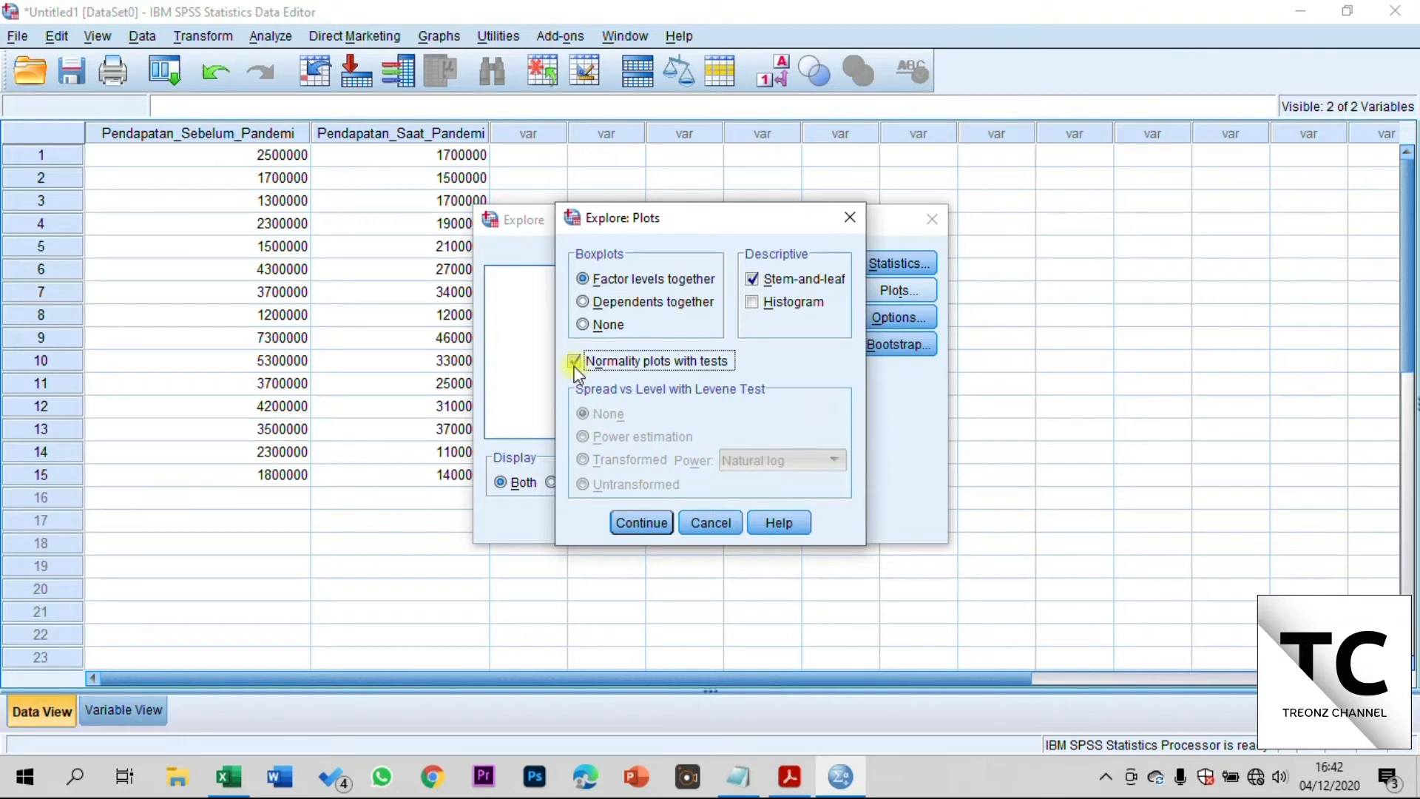
{"action": "left_click", "coordinate": [641, 523]}
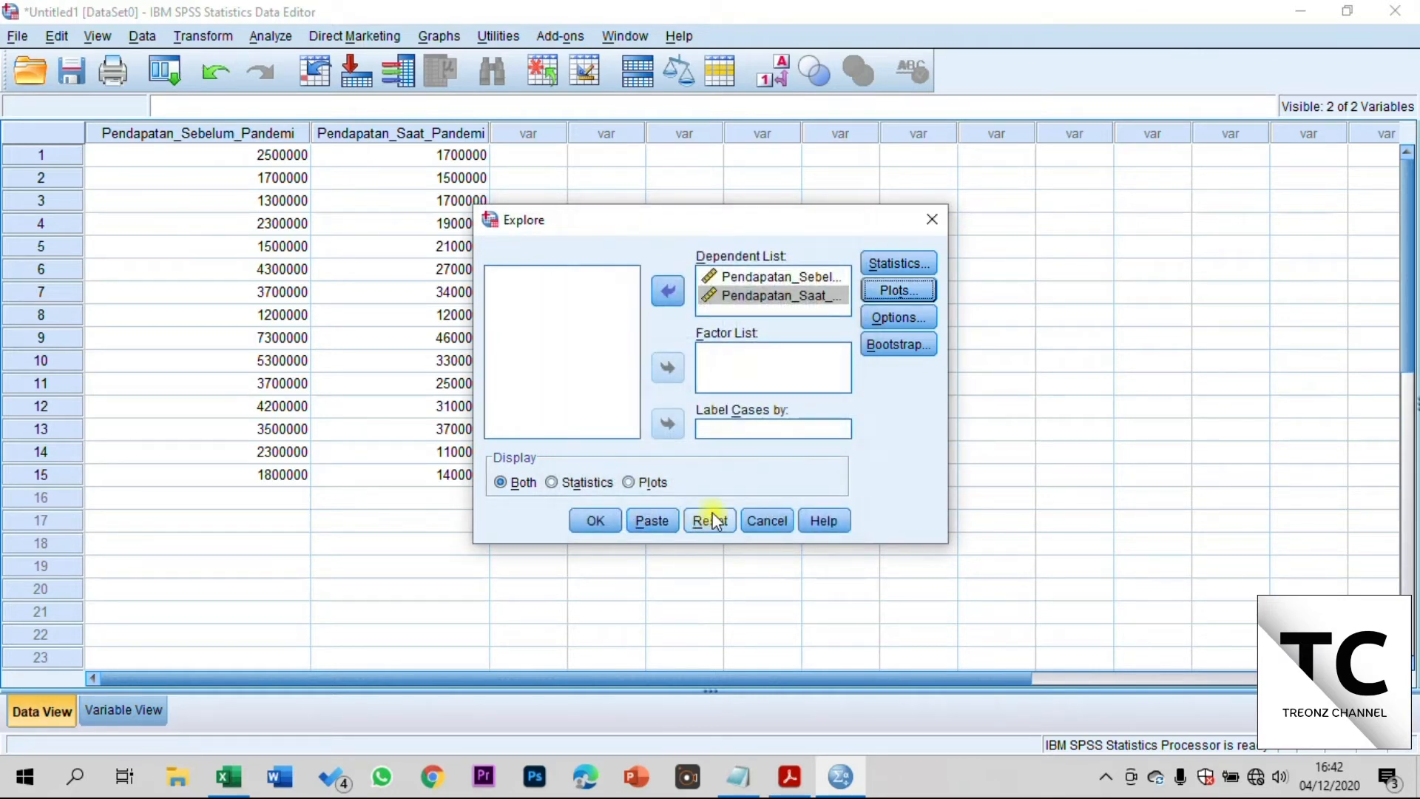
{"action": "left_click", "coordinate": [600, 530]}
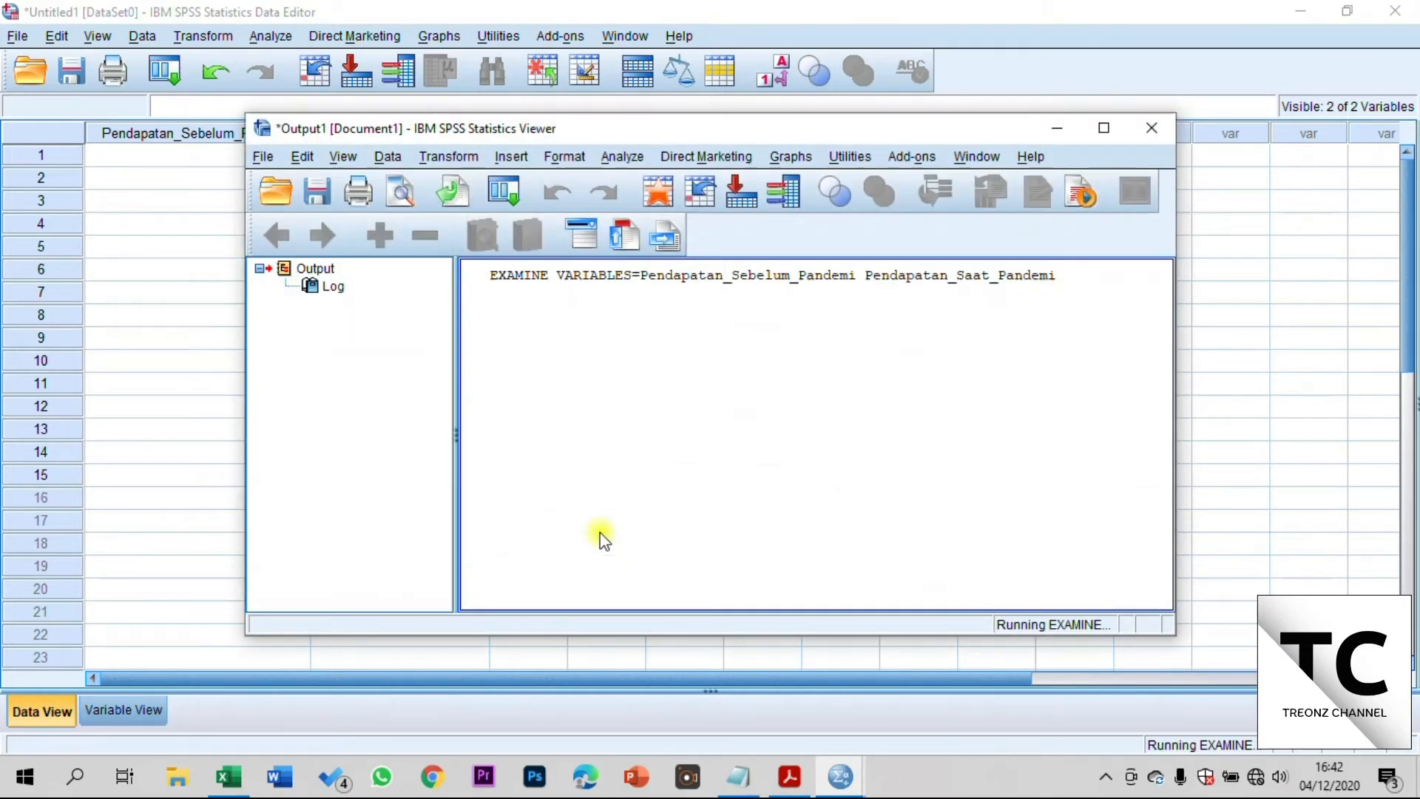